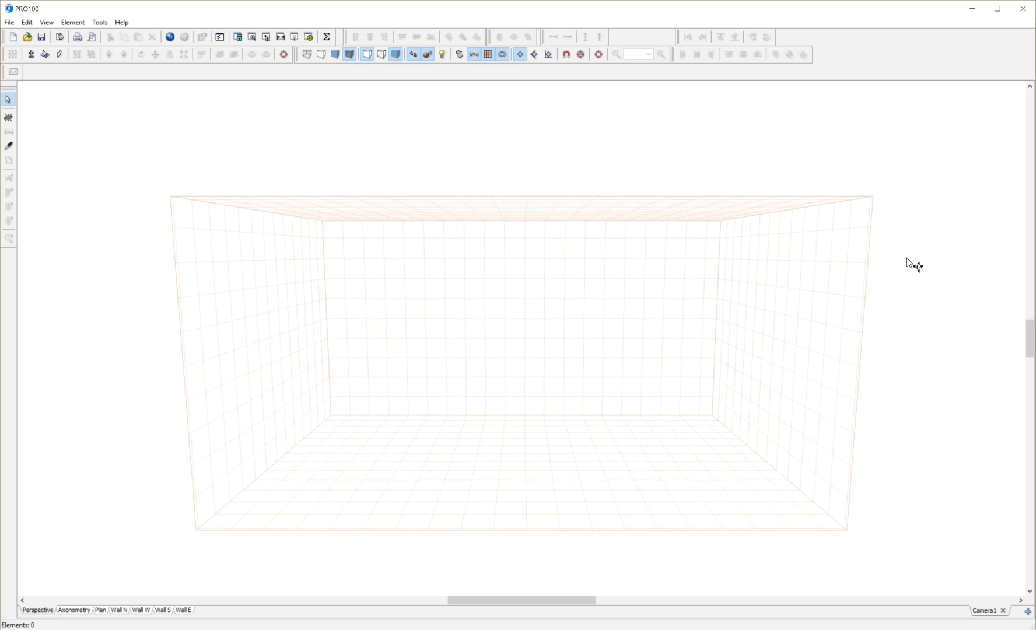
Step: Open the Catalog window, dock it along the right side of the workspace, and narrow it to two columns of folders
left_click_drag(1028, 337, 1031, 347)
left_click_drag(656, 306, 657, 299)
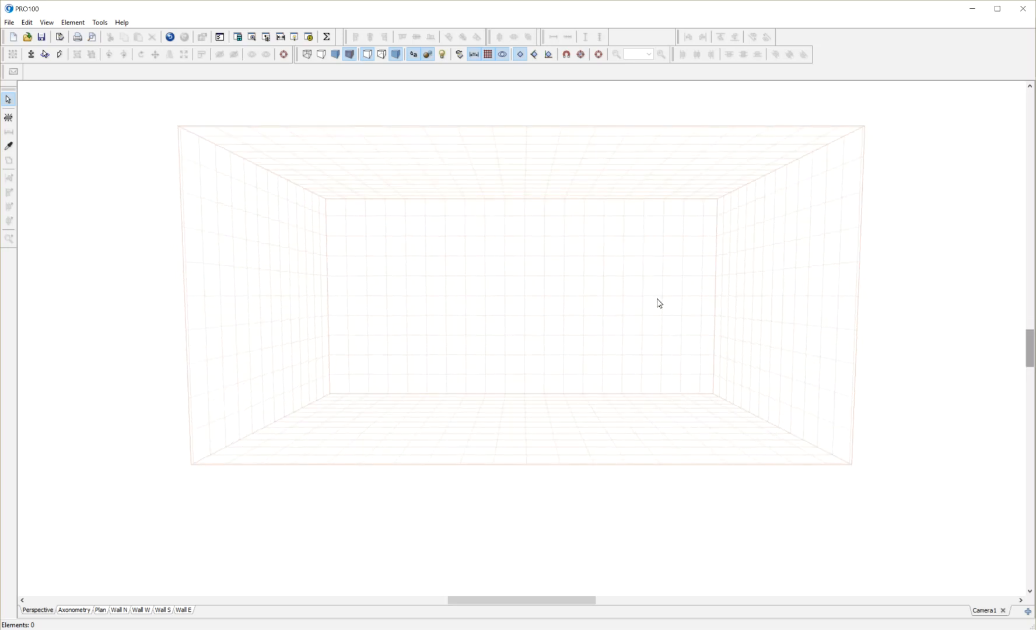
left_click(100, 23)
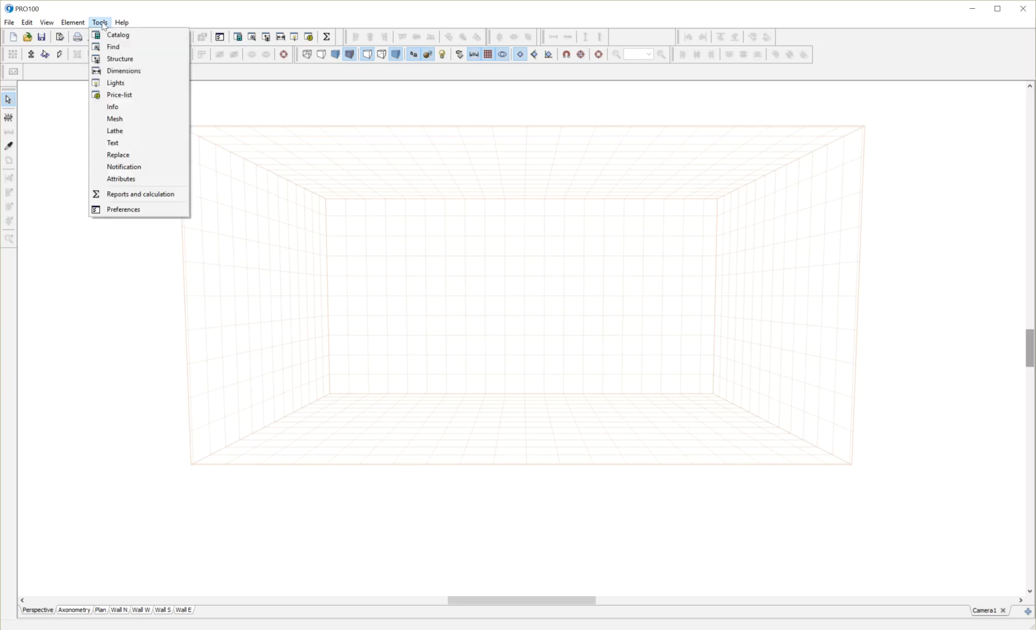
left_click(116, 37)
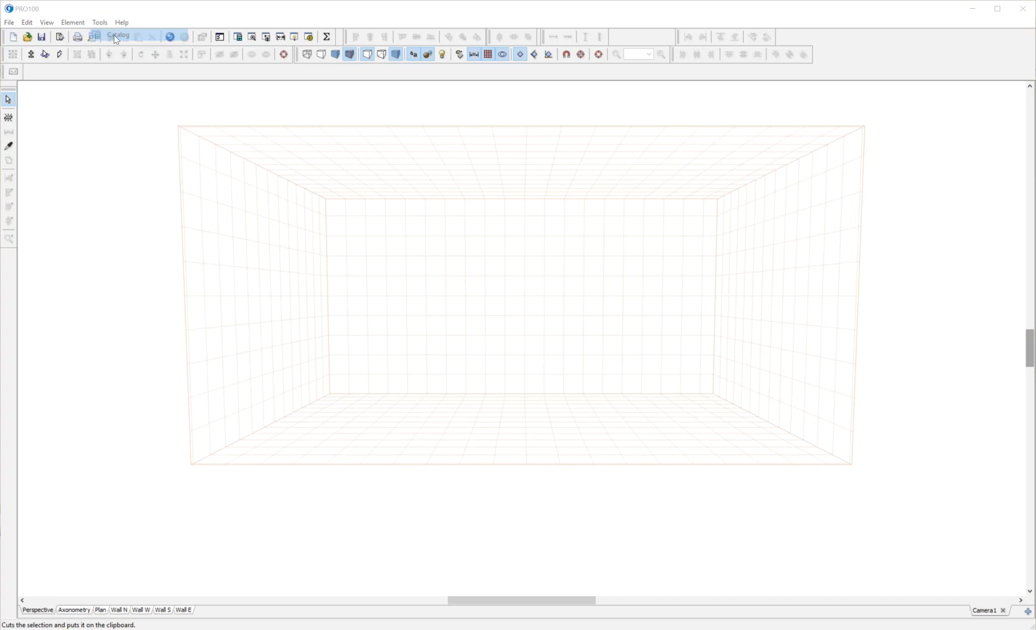
left_click_drag(407, 150, 375, 147)
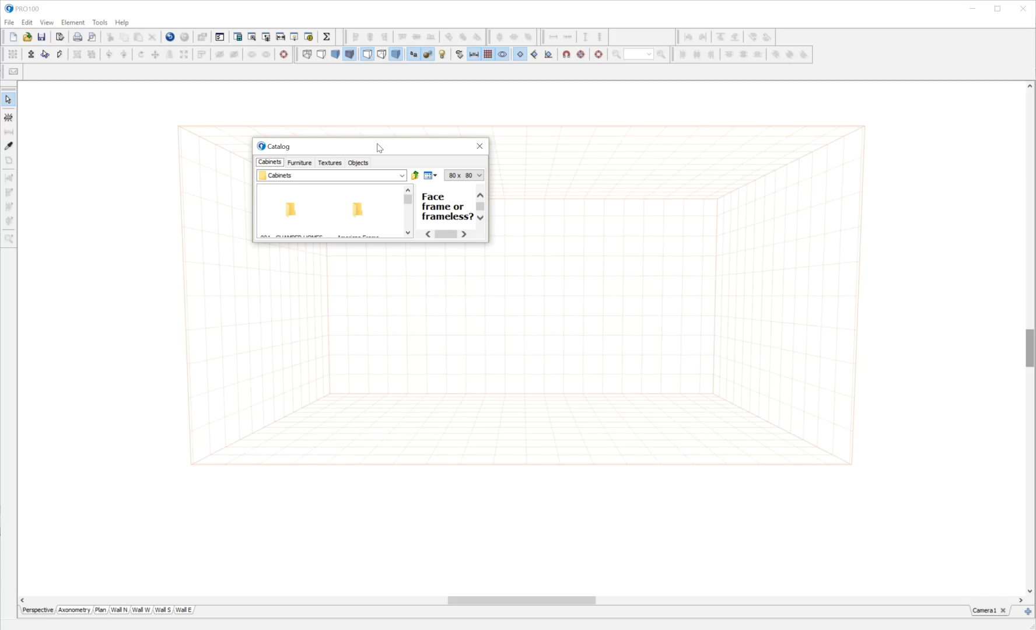
left_click_drag(376, 143, 543, 352)
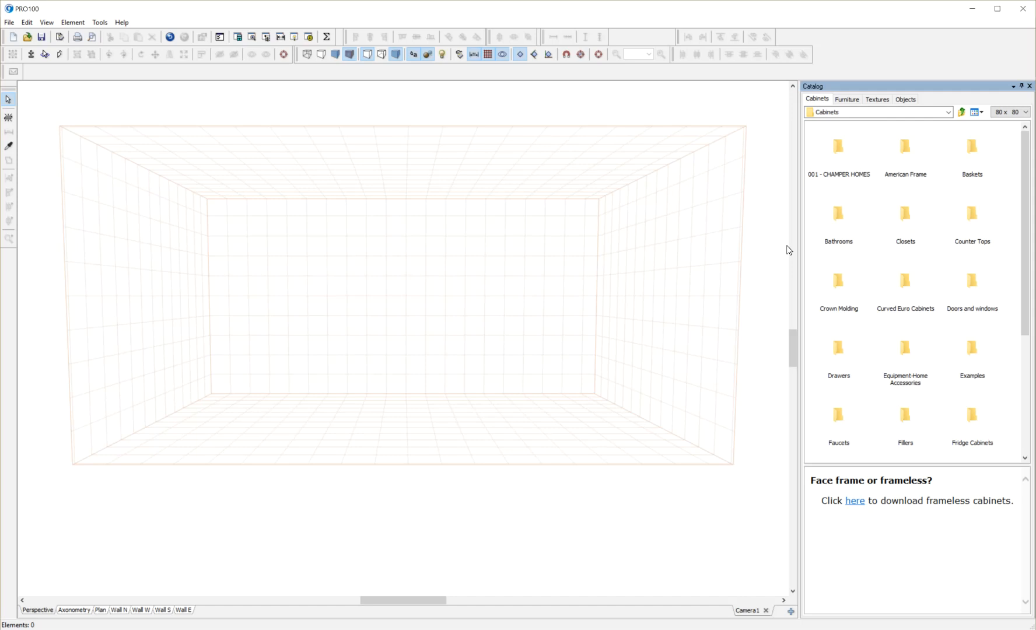
left_click_drag(799, 247, 833, 250)
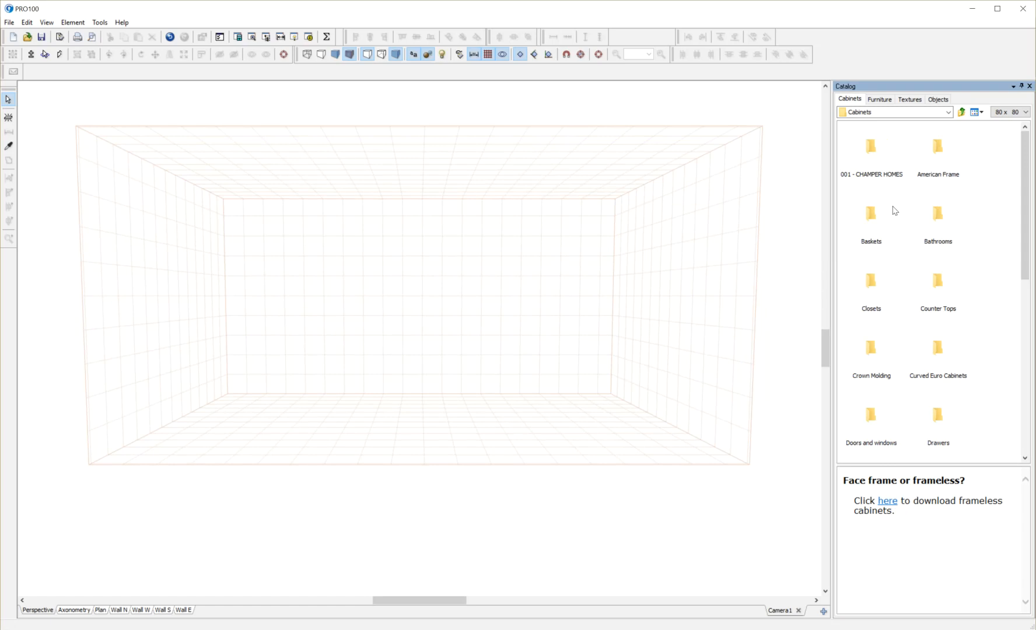
Step: Collapse the docked Catalog with auto-hide and pin it open again
left_click(1021, 86)
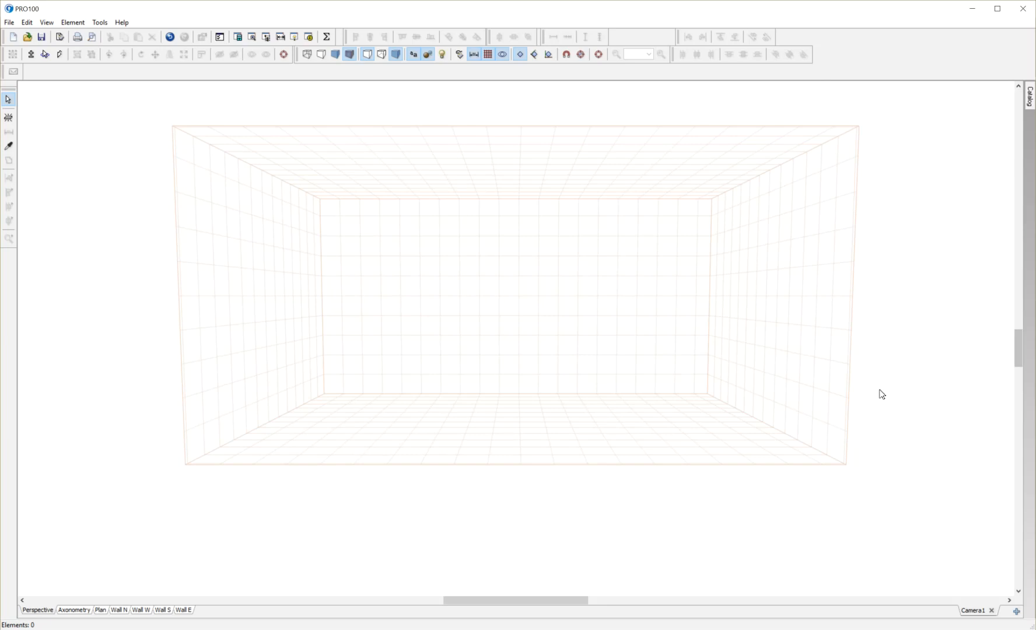
mouse_move(1029, 99)
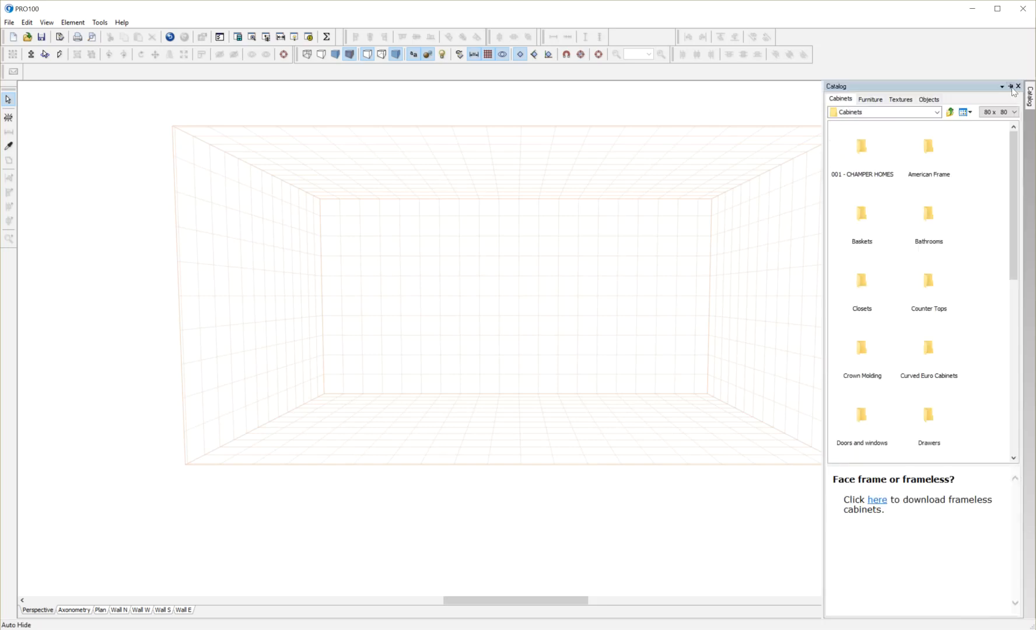
left_click(1011, 87)
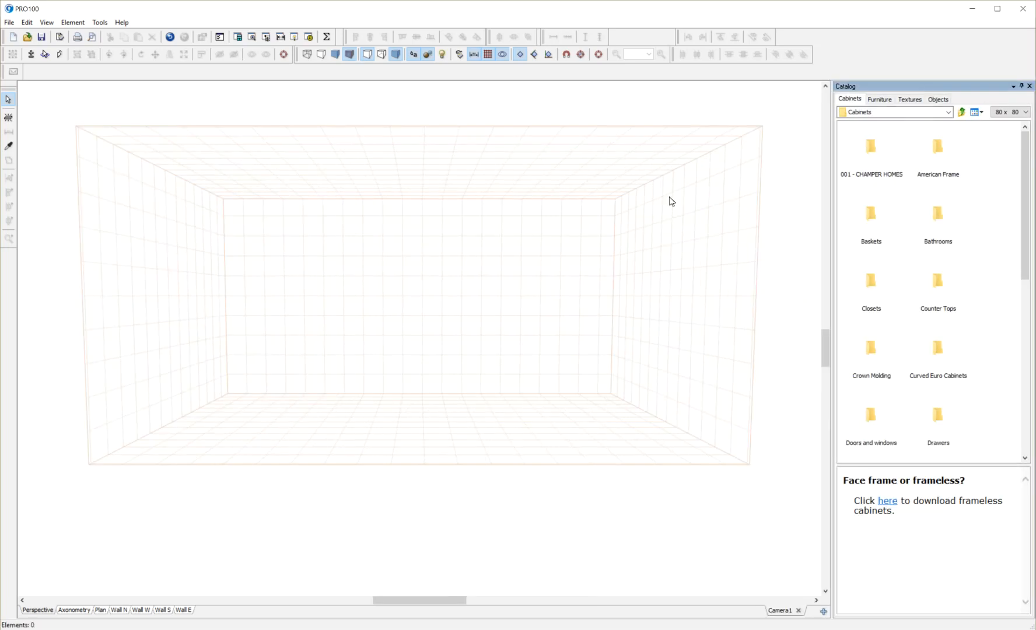
Step: Open the Structure window, dock it together with the Catalog as a tabbed group, and bring the Catalog to the front
left_click(102, 23)
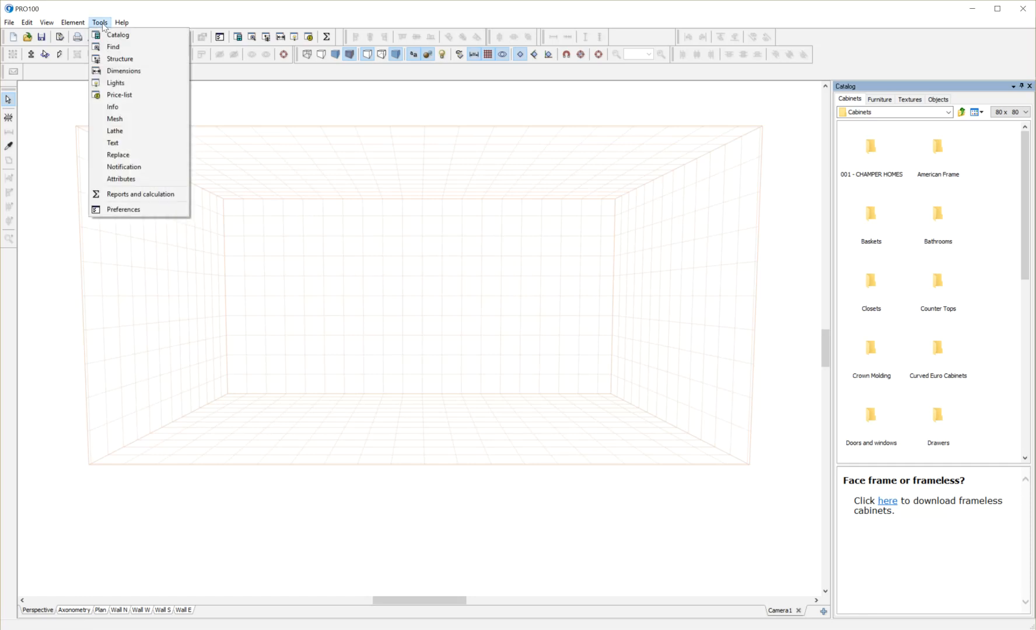
left_click(114, 59)
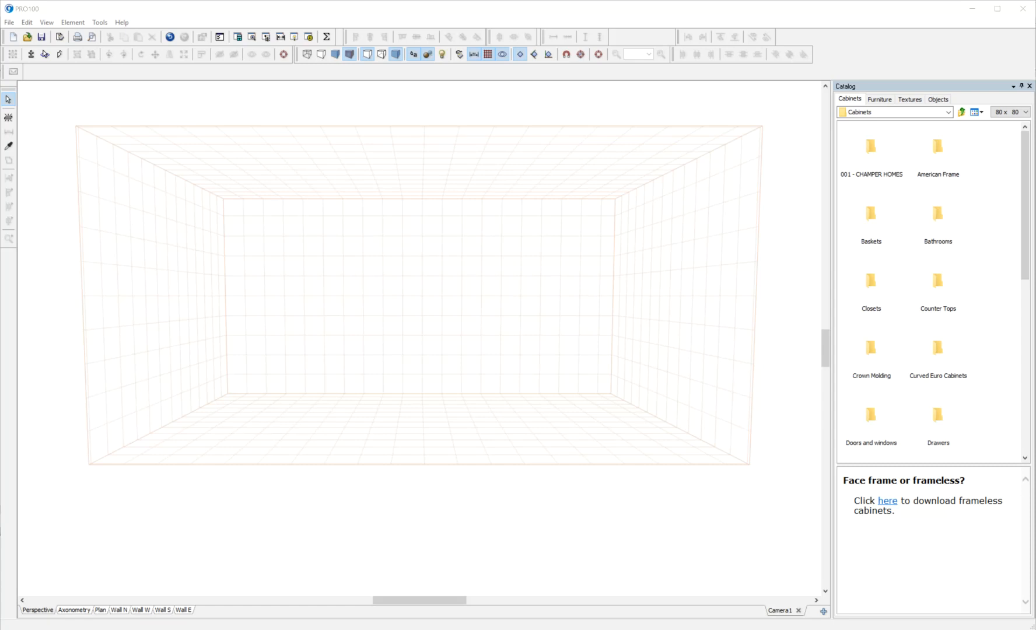
left_click_drag(0, 140, 914, 87)
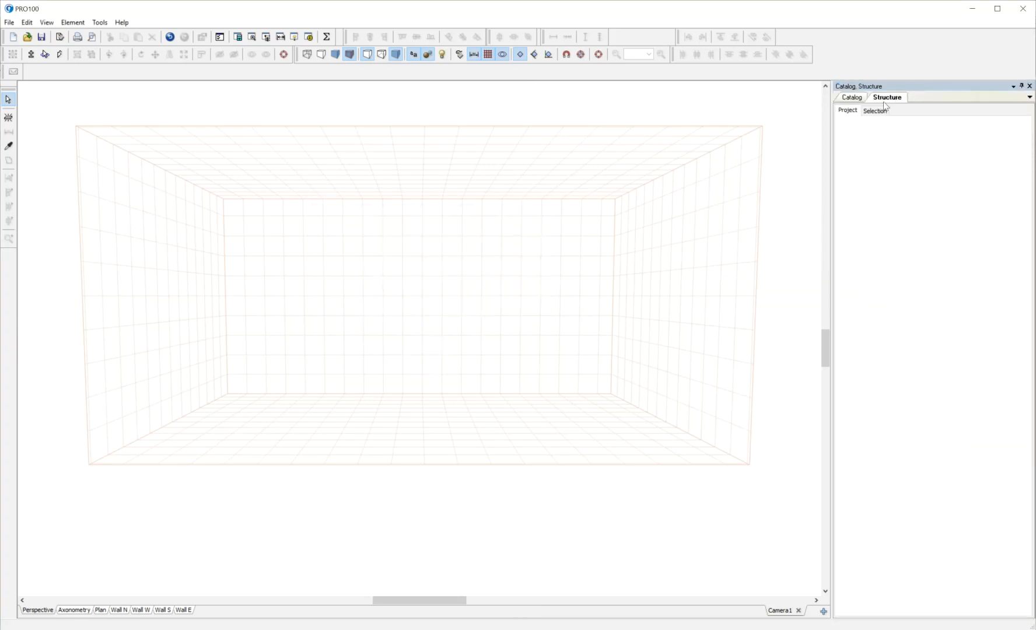
left_click(854, 100)
left_click(890, 102)
left_click(857, 99)
Step: Add the Dimensions window to the docked Catalog and Structure group, leaving the Catalog in front
left_click(100, 23)
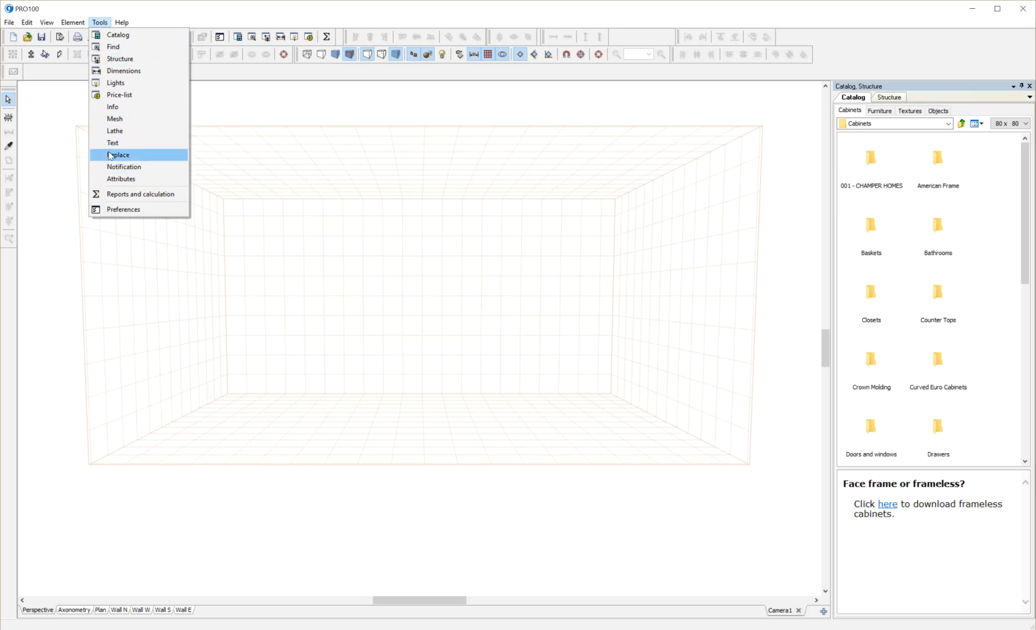
left_click(125, 71)
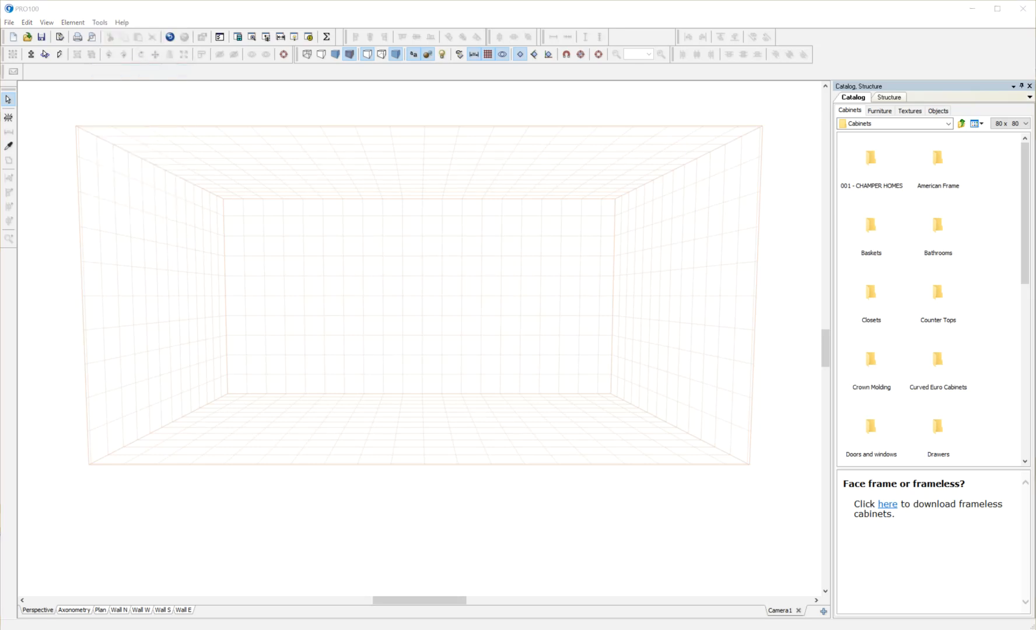
left_click_drag(198, 274, 902, 84)
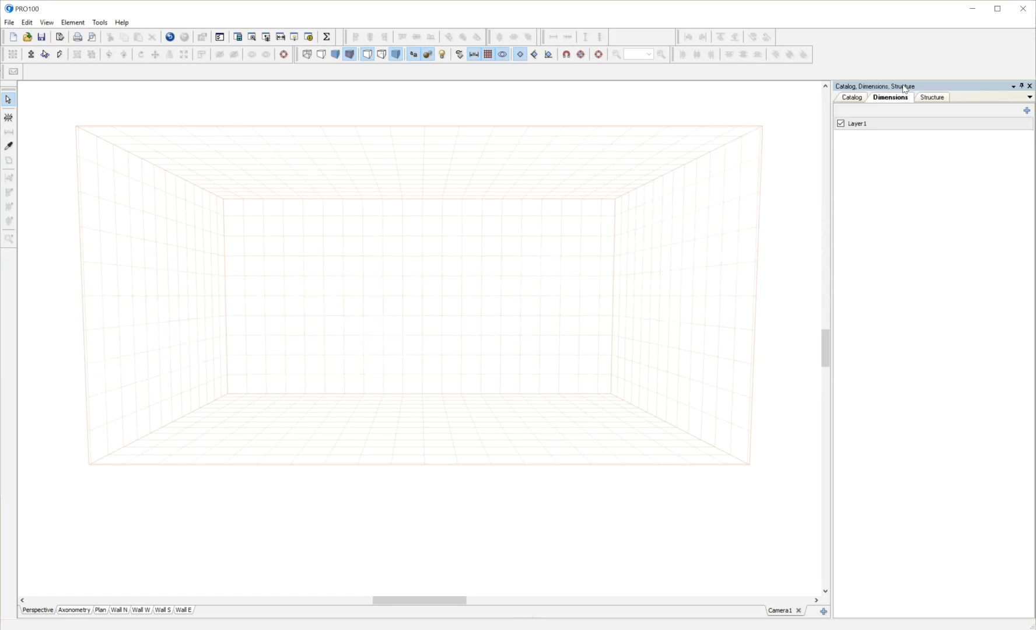
left_click(852, 98)
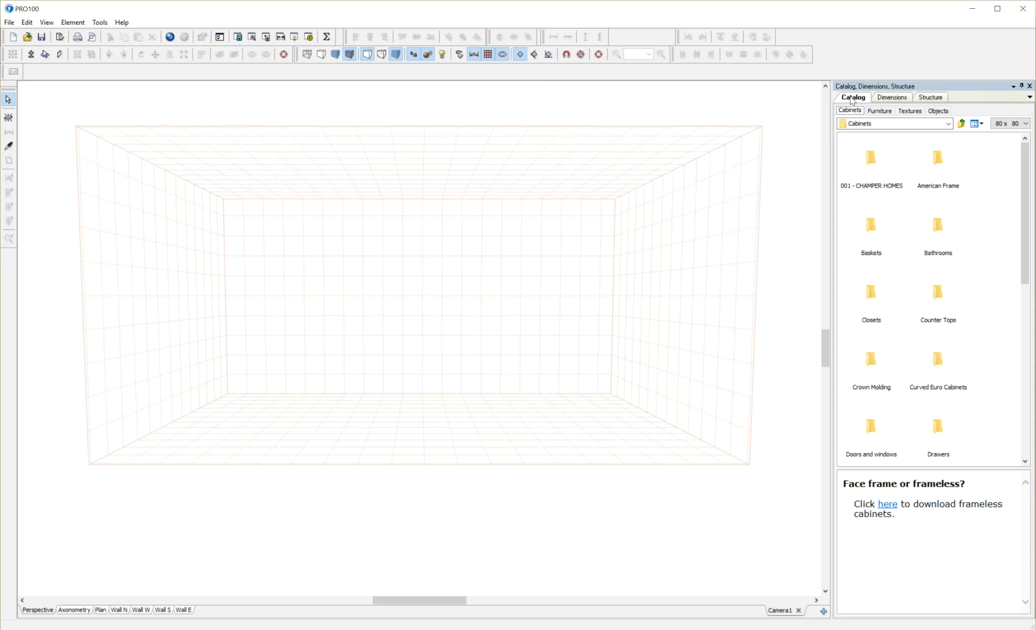
left_click(883, 98)
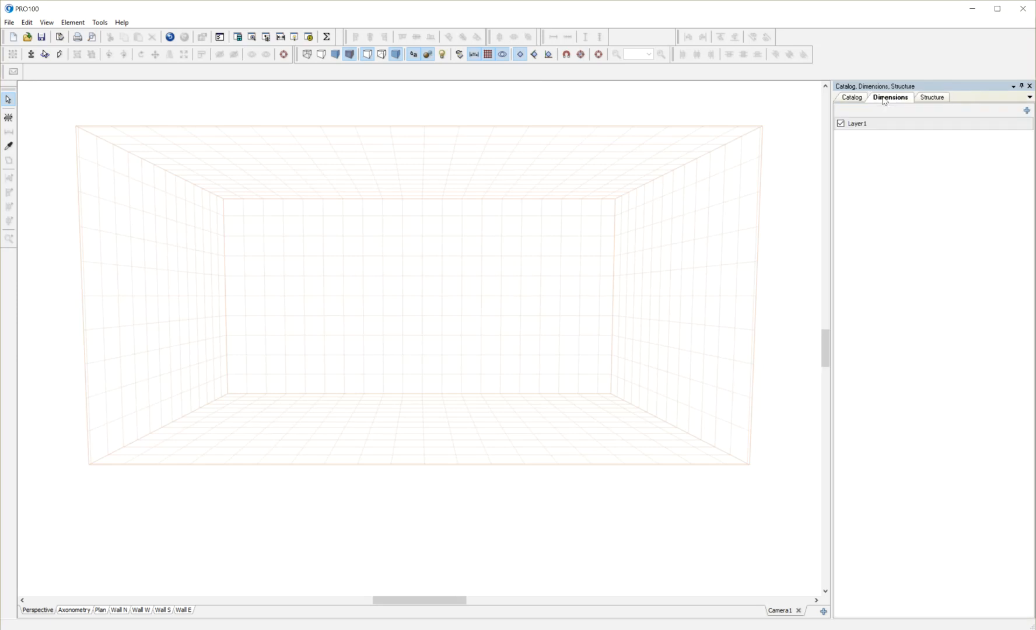
left_click(929, 99)
left_click(852, 97)
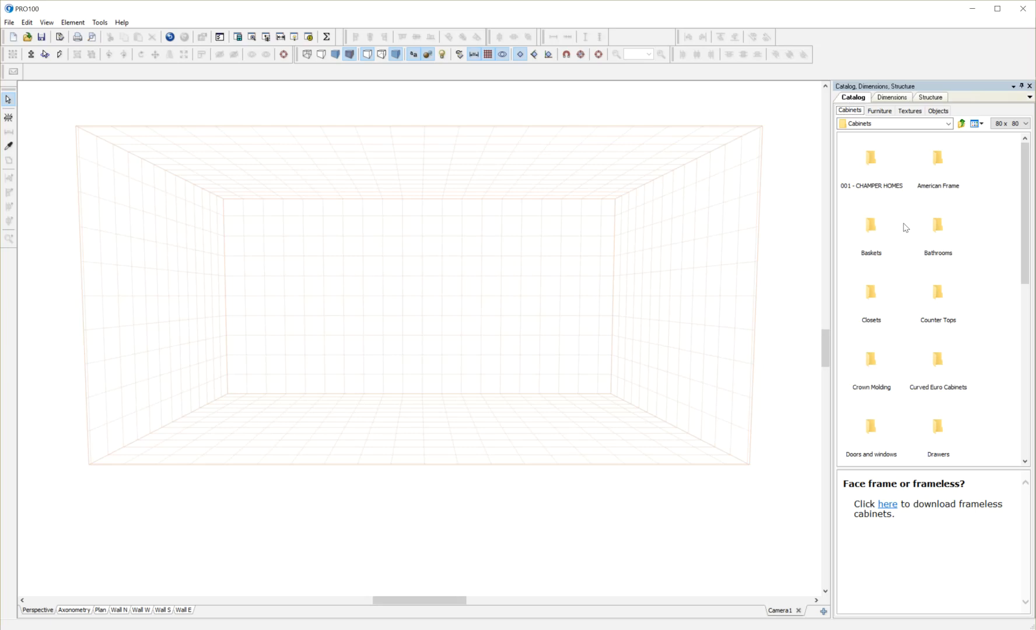
Step: Place wall cabinet W0930 from the American Frame 10-Wall folder on the back wall, against the room's left wall
double_click(940, 162)
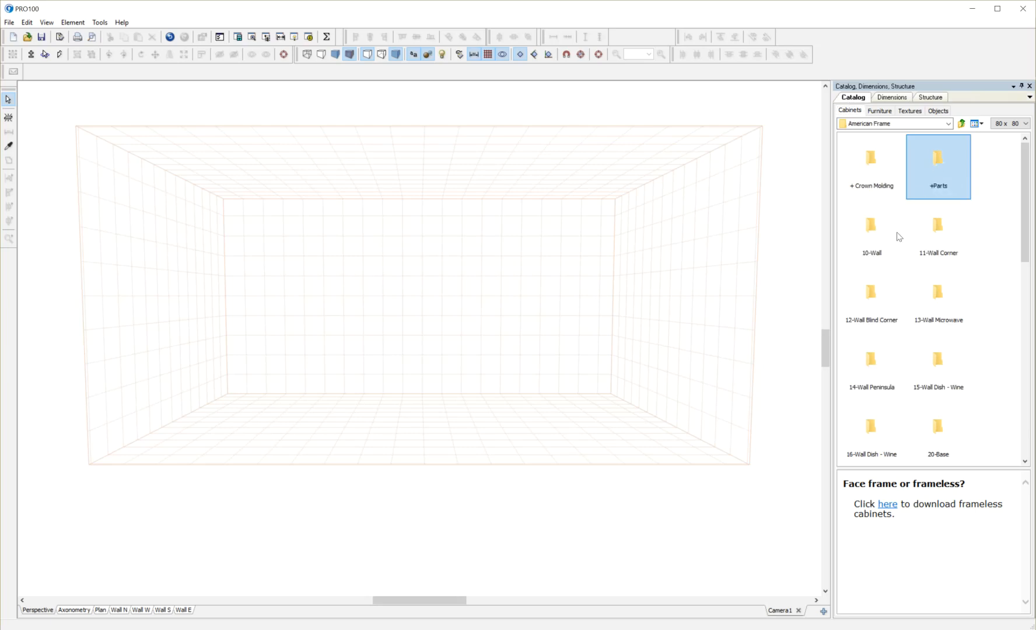
double_click(865, 235)
left_click_drag(873, 178, 250, 246)
left_click(598, 54)
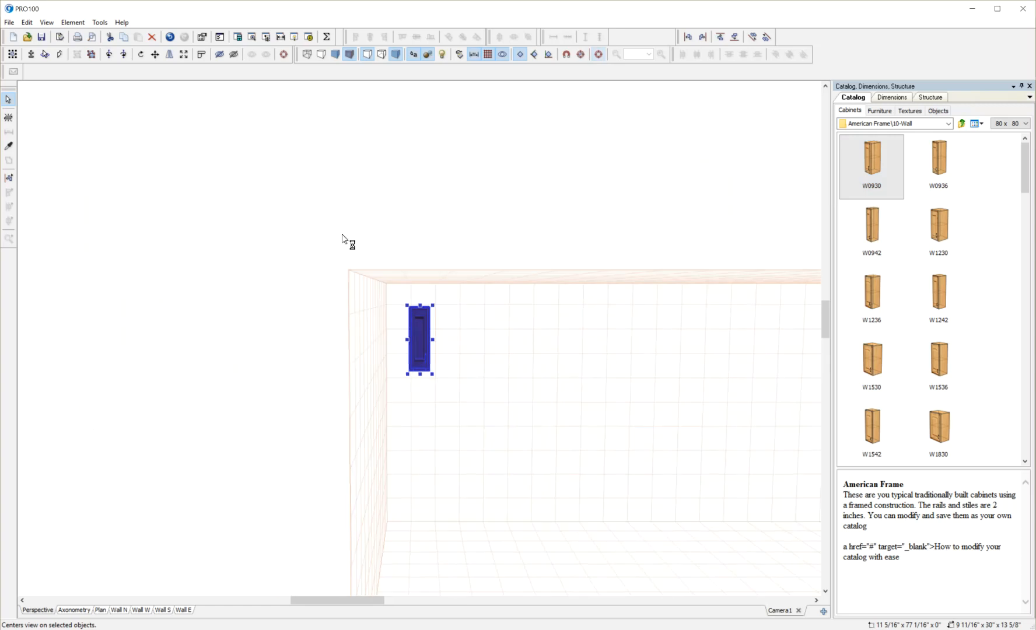
middle_click_drag(503, 321, 505, 408)
middle_click_drag(333, 292, 504, 313)
left_click(532, 357)
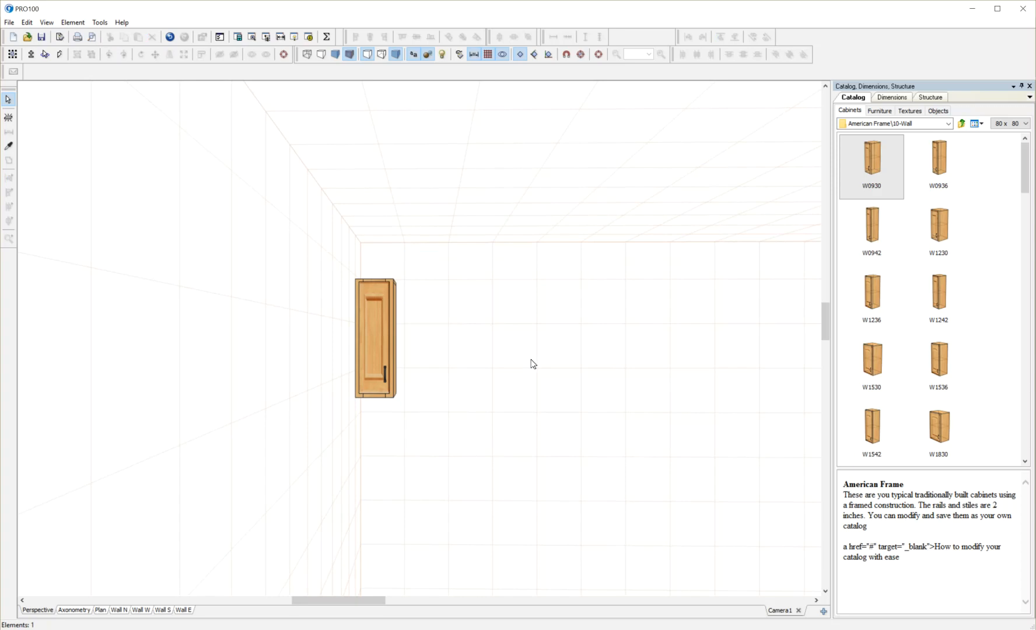
Step: Bring the Dimensions window to the front and show the cabinet in the Wall N view
left_click(385, 342)
left_click(892, 98)
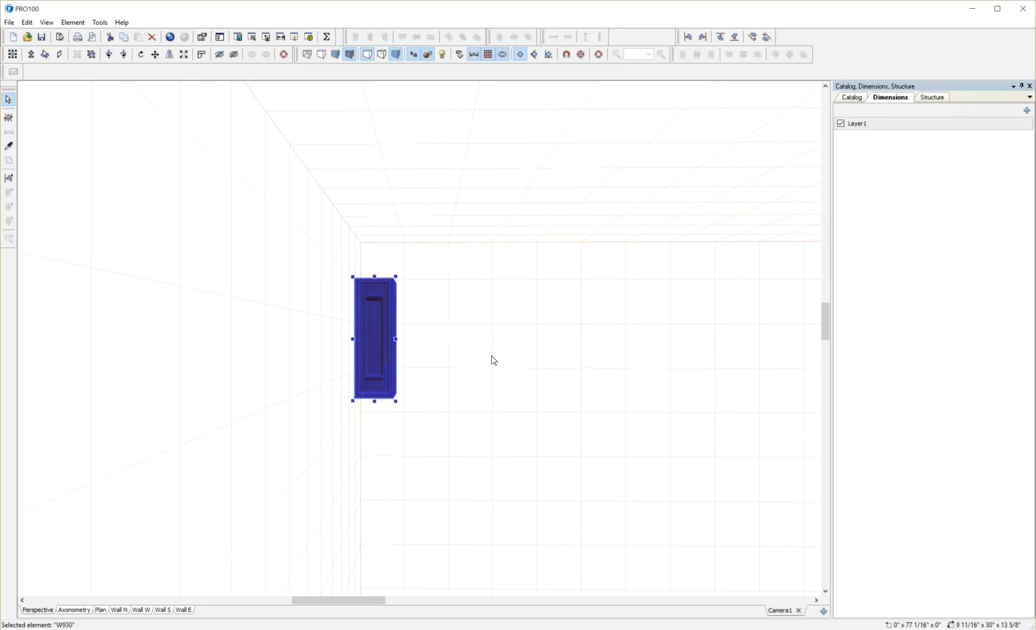
left_click(118, 610)
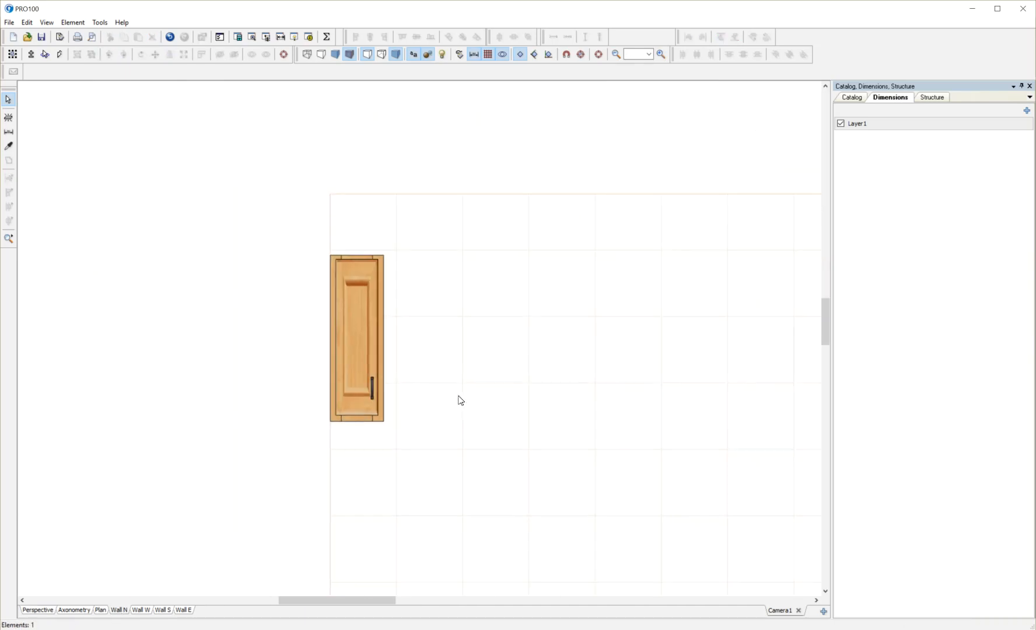
left_click(364, 349)
left_click(419, 259)
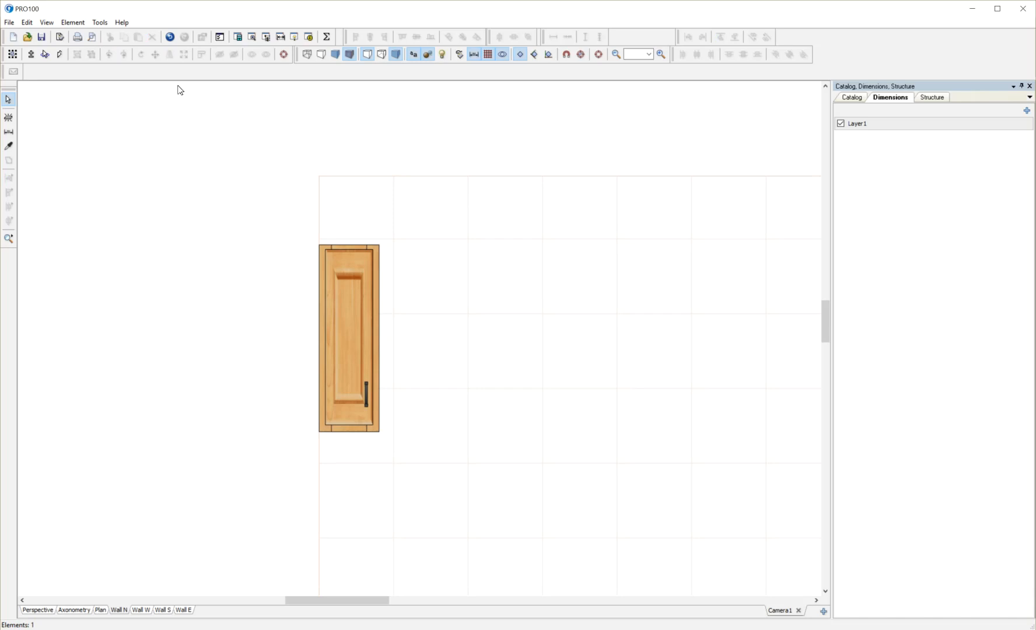
Step: Turn the display of dimensions off and back on, with the wall cabinet selected
left_click(42, 24)
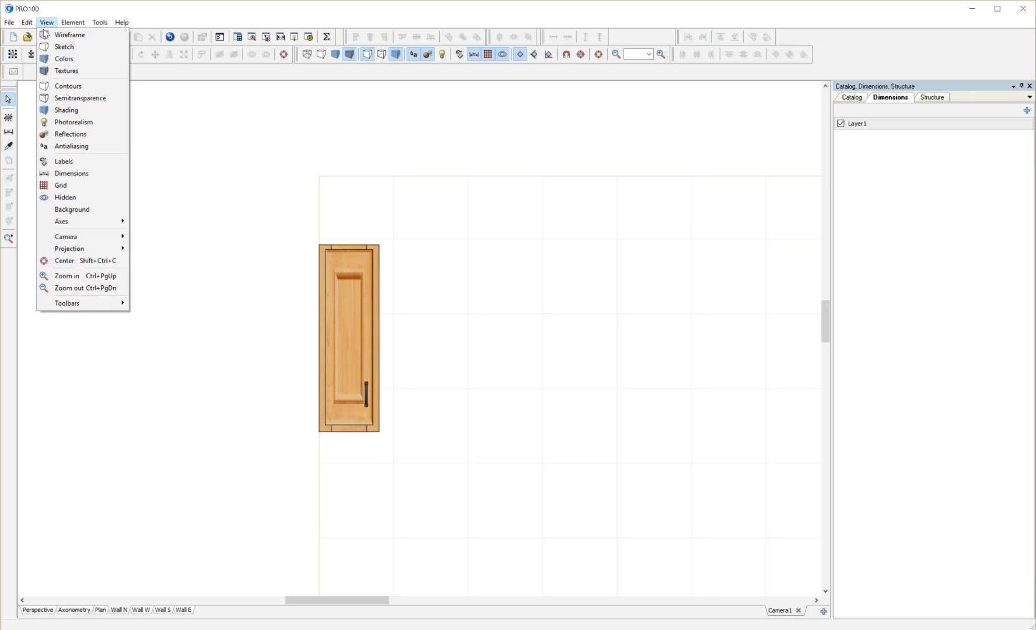
left_click(56, 174)
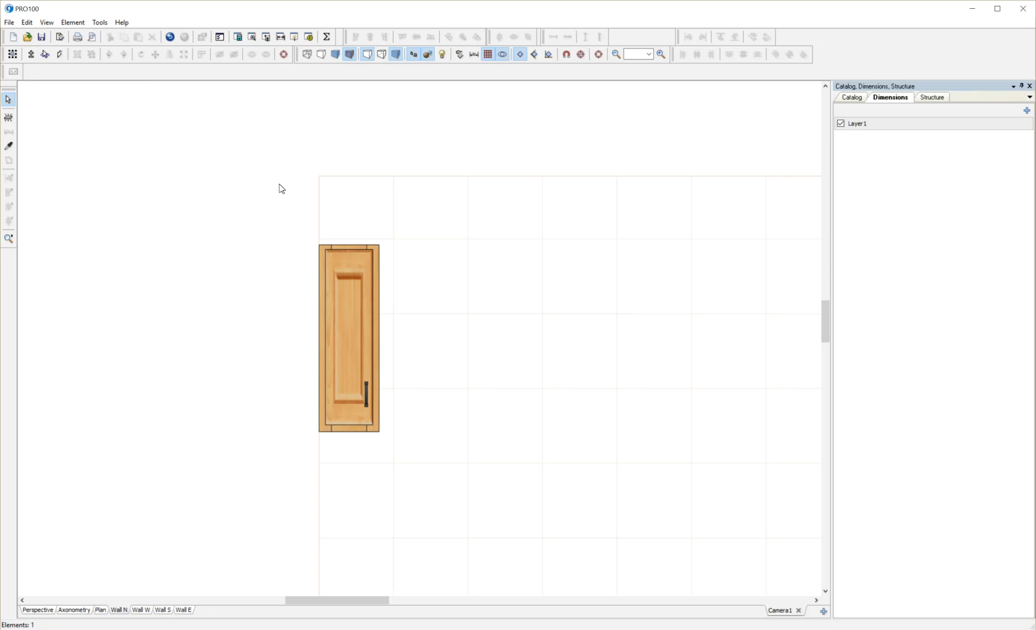
left_click(337, 357)
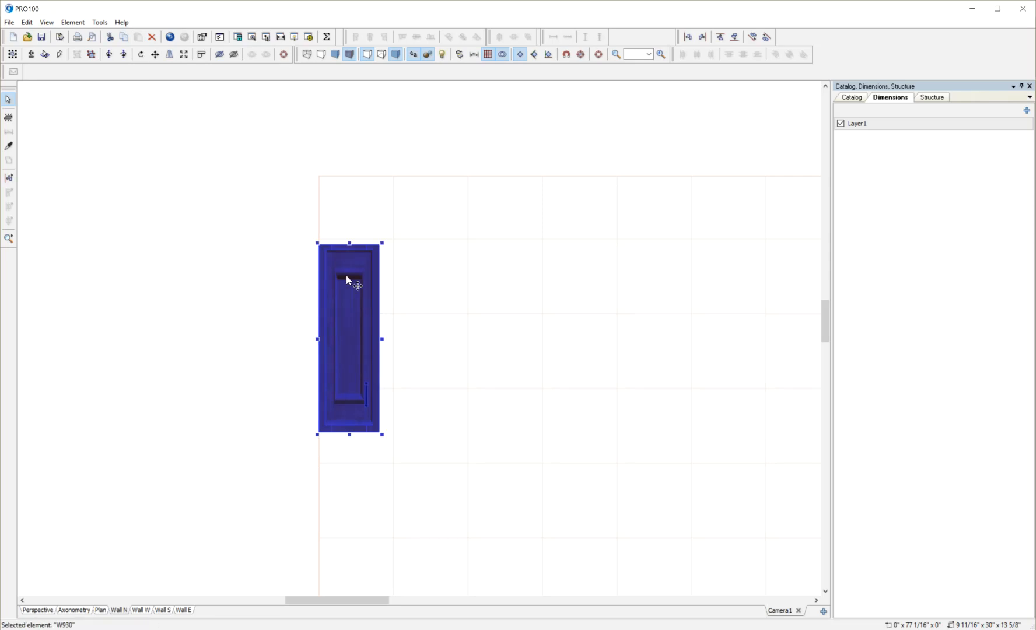
left_click(46, 22)
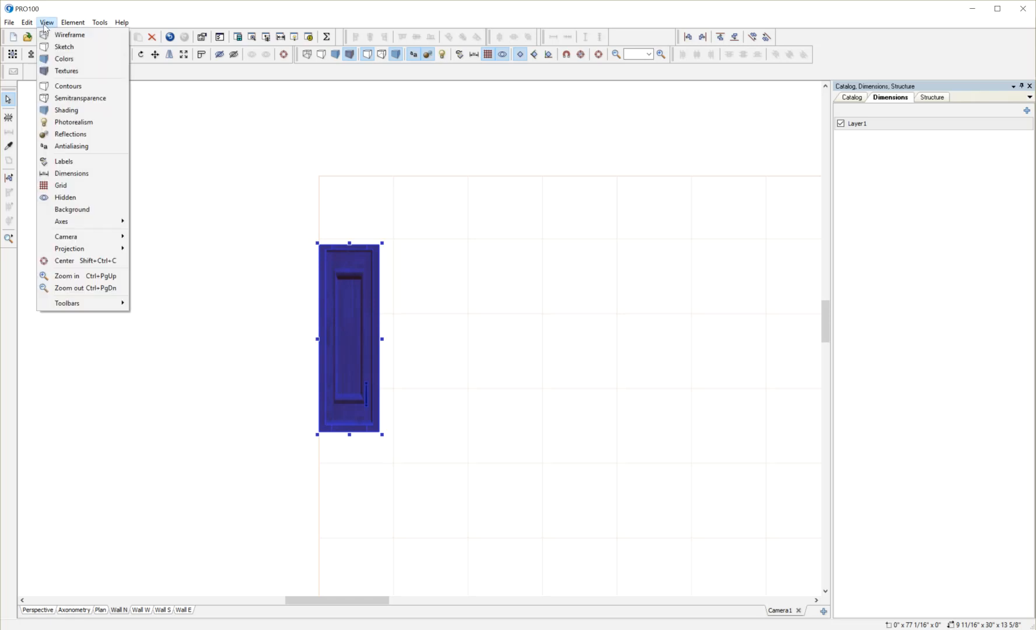
left_click(59, 173)
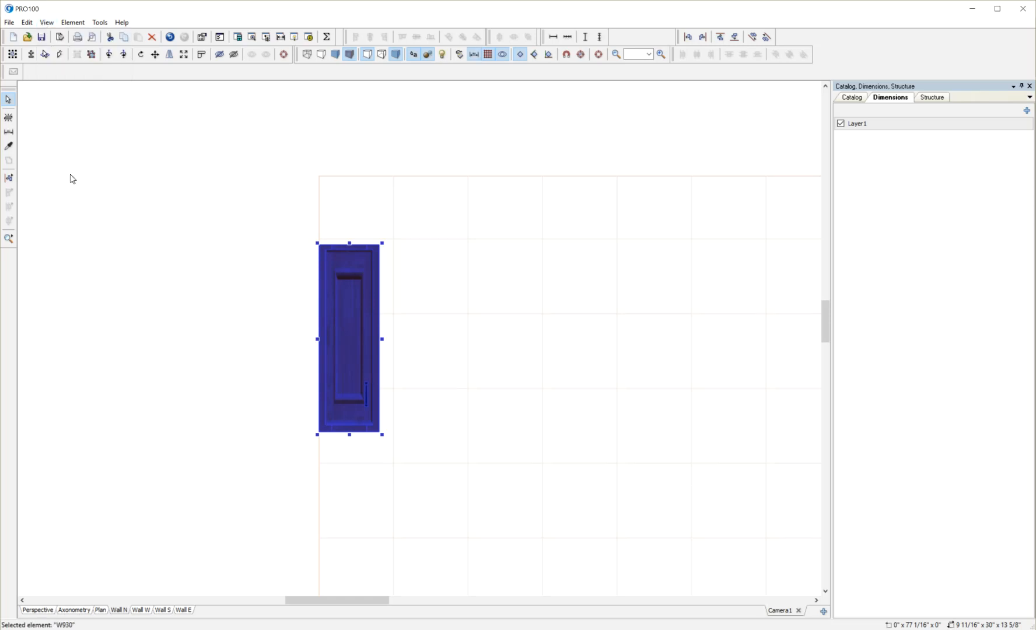
Step: Add a width dimension below the cabinet and a height dimension to its left, moving both farther away from it
left_click(553, 38)
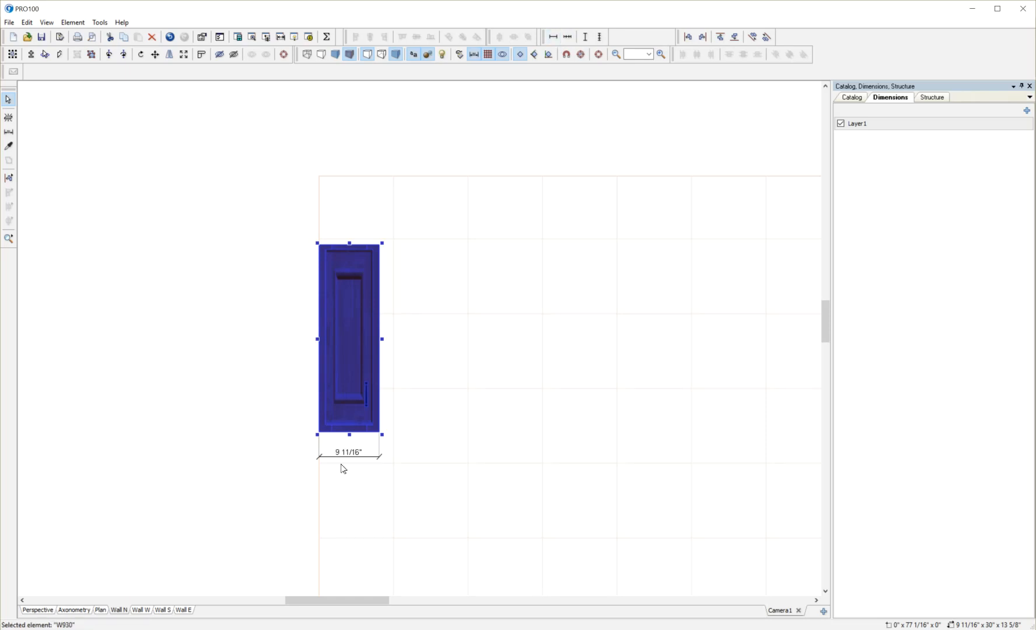
left_click_drag(345, 457, 345, 484)
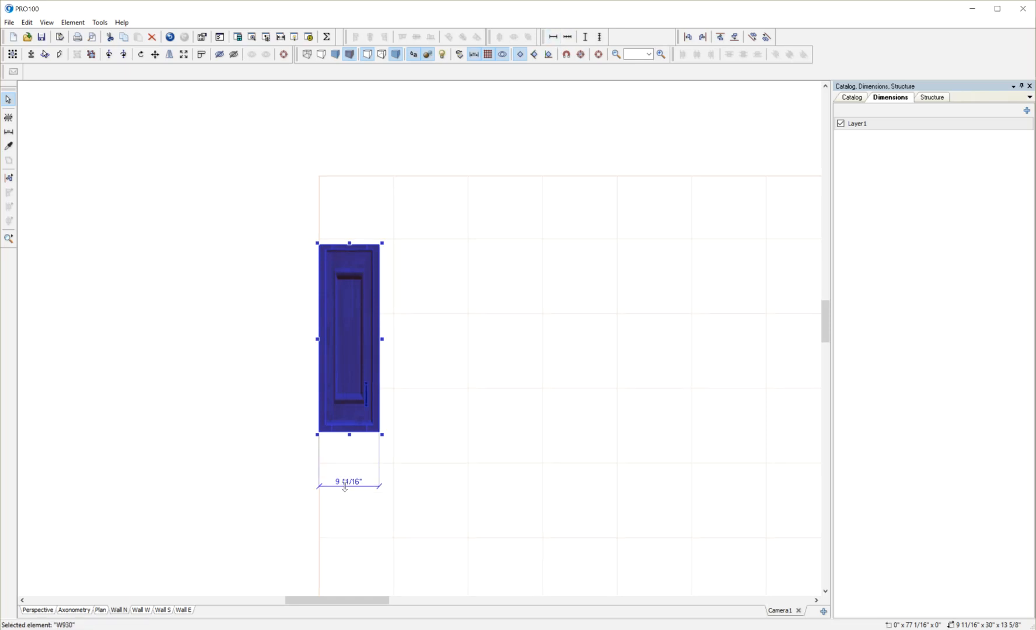
left_click(586, 38)
left_click_drag(297, 321, 260, 320)
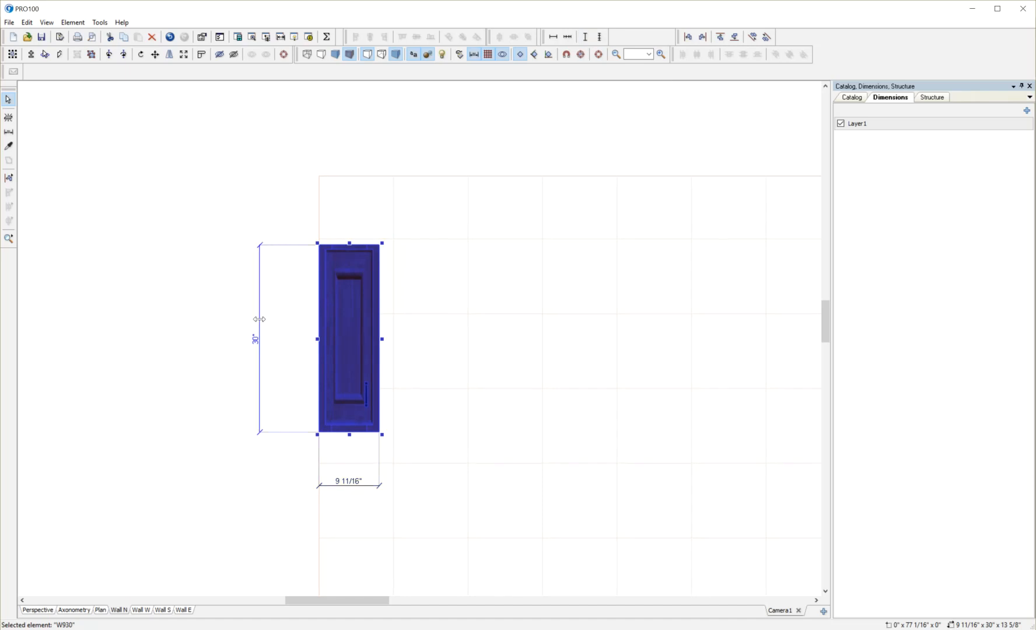
middle_click_drag(454, 337, 395, 294)
scroll(464, 354, "down", 1)
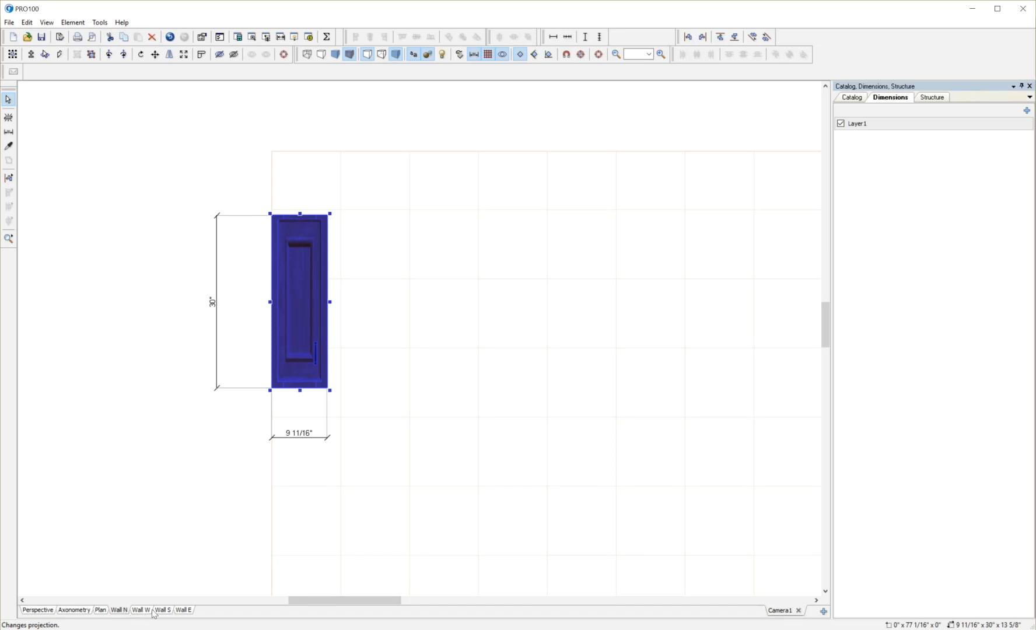
Step: Copy the wall cabinet along the back wall, placing the duplicate at about 35 7/8" x 75 7/8", and clear the selection
scroll(403, 475, "up", 2)
left_click_drag(301, 314, 547, 313)
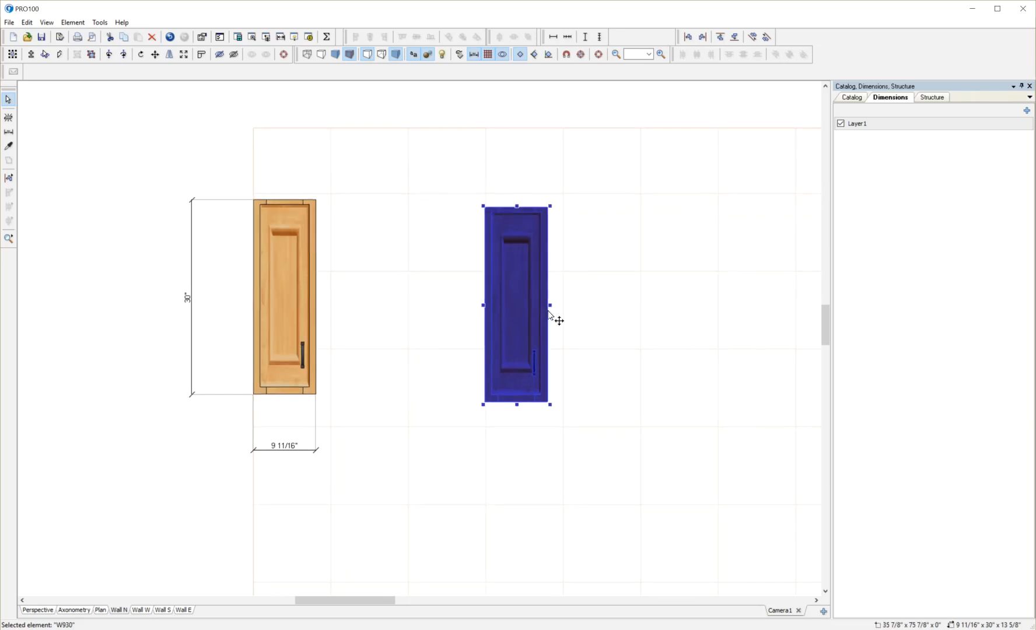
scroll(655, 347, "up", 3)
left_click(553, 318)
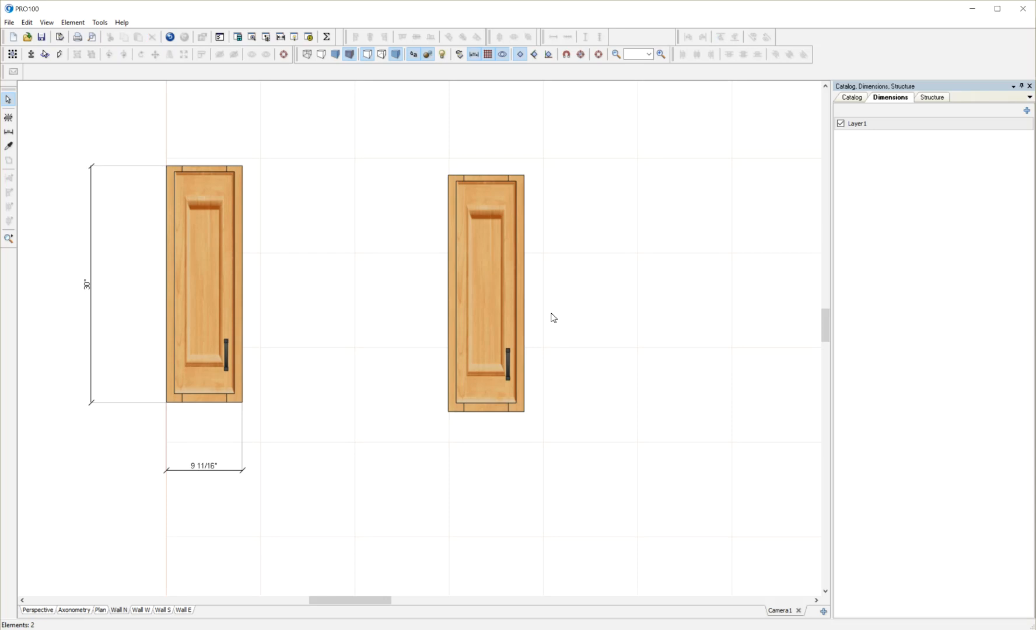
Step: Add a width dimension above the second wall cabinet, the copy standing away from the corner
left_click(509, 305)
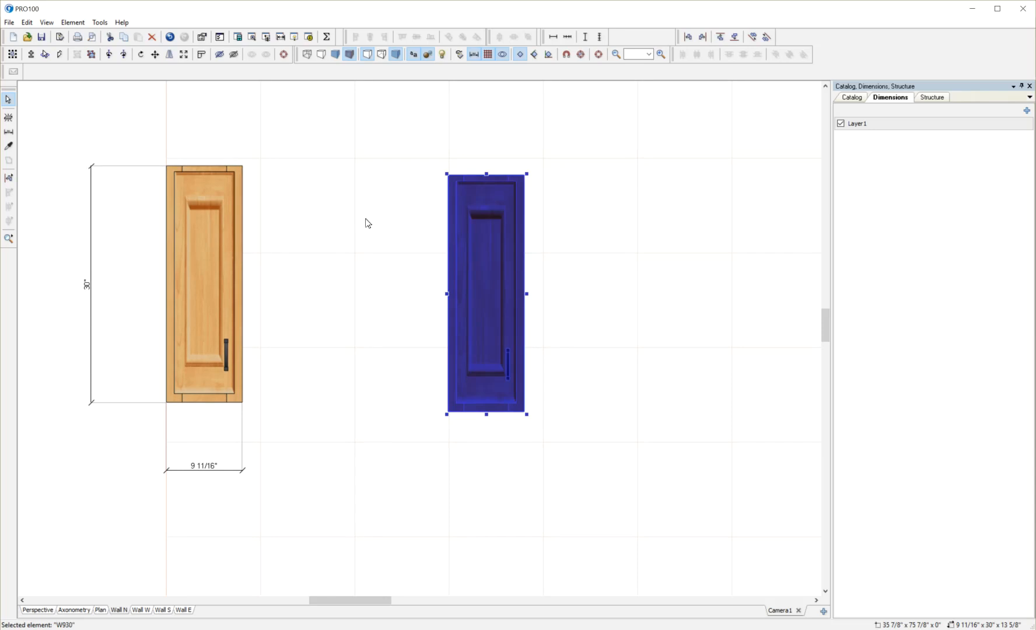
left_click(8, 134)
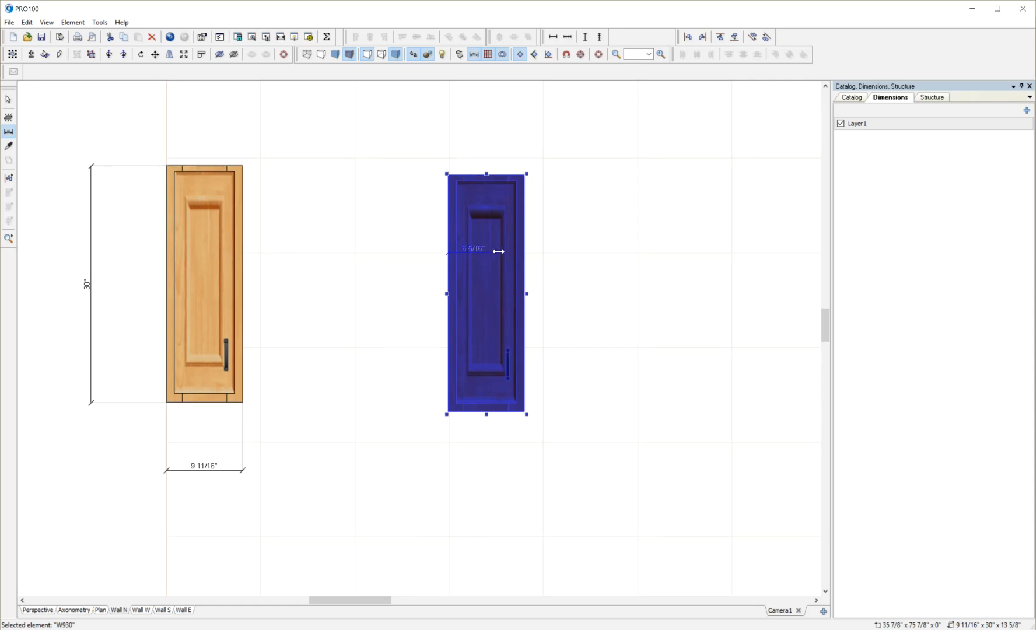
left_click(521, 252)
left_click(496, 147)
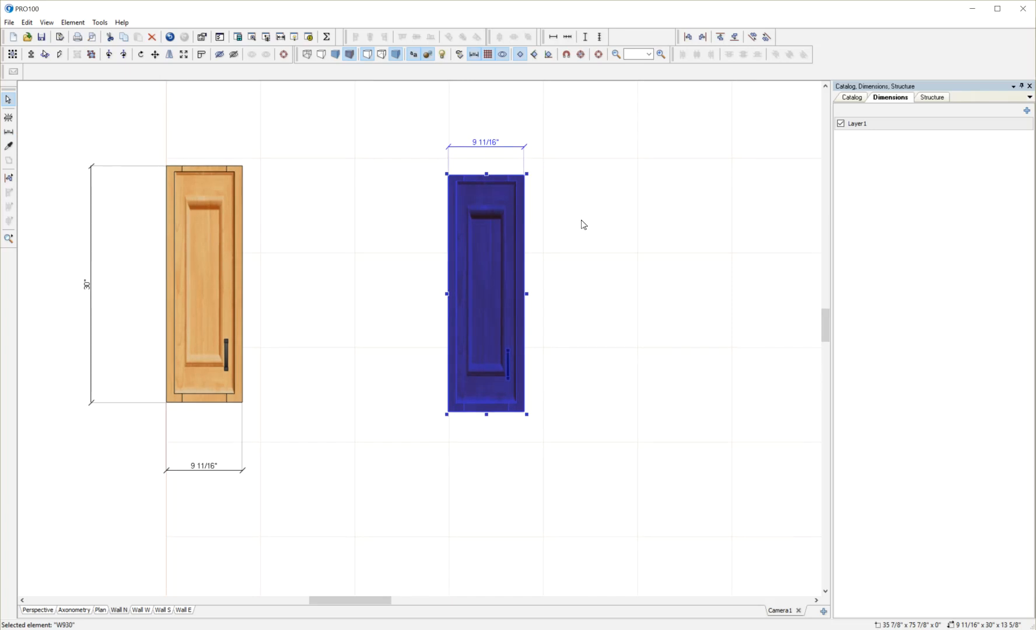
Step: Delete the original wall cabinet in the room corner together with its dimensions
key("ctrl+a")
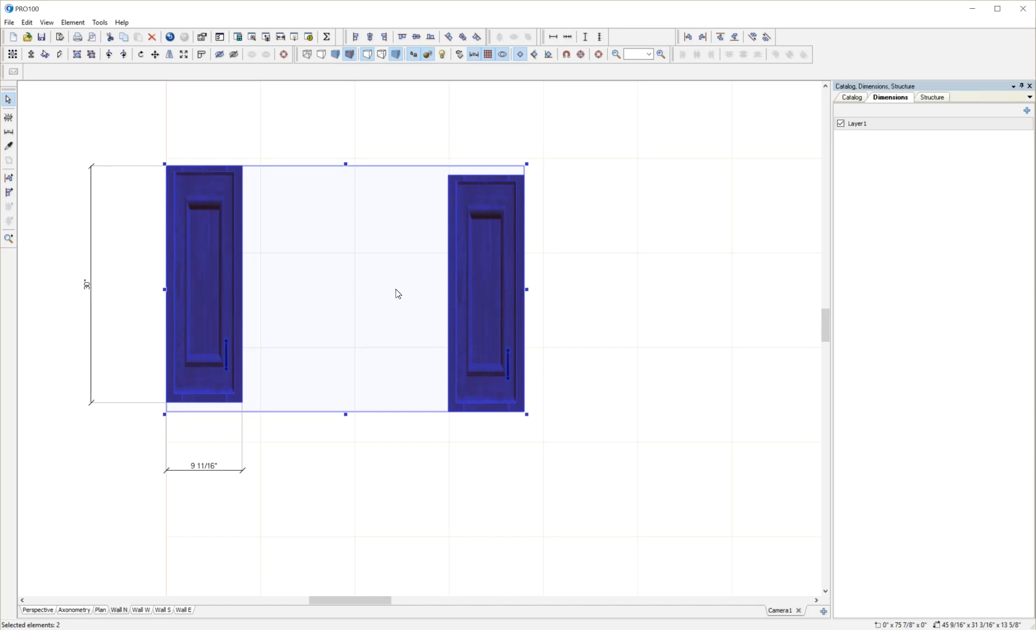
left_click(673, 314)
left_click(473, 312)
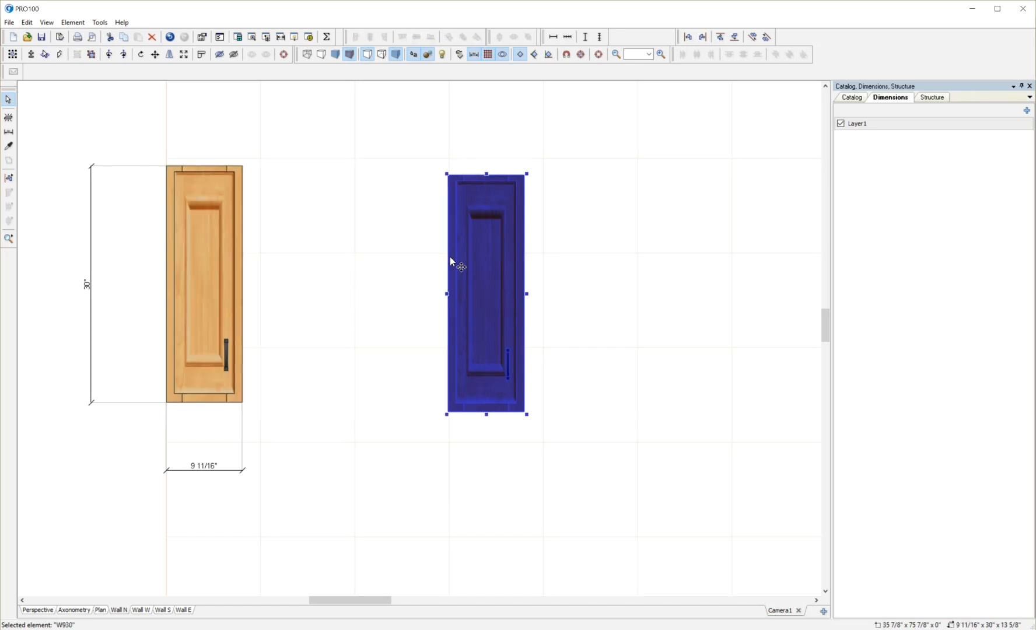
left_click(239, 282)
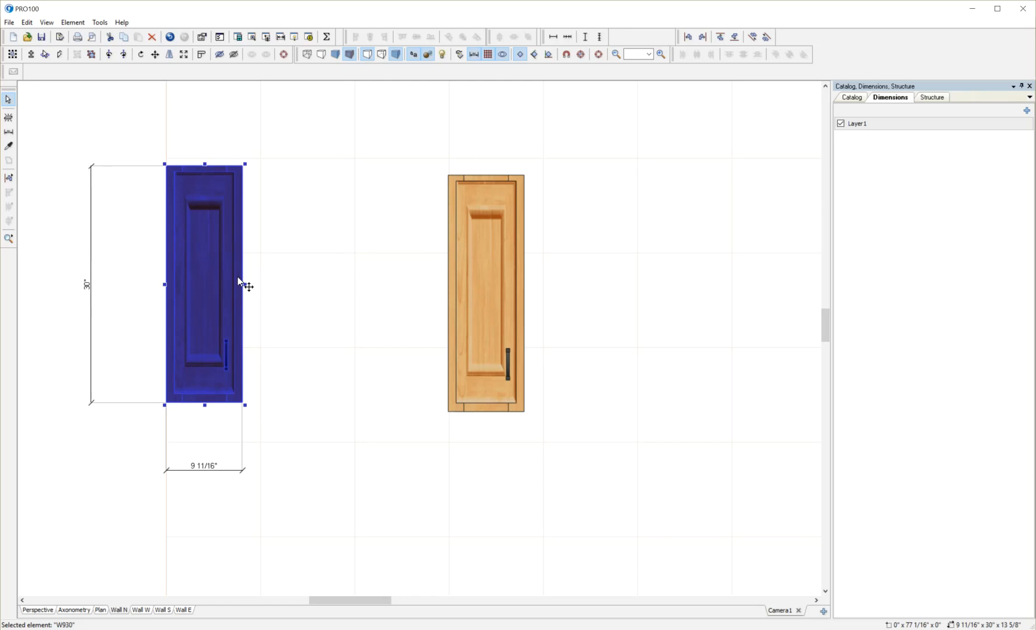
key("Delete")
Step: Examine the remaining wall cabinet in the Wall N view at several magnifications, from close-up to the surrounding wall
scroll(265, 308, "down", 1)
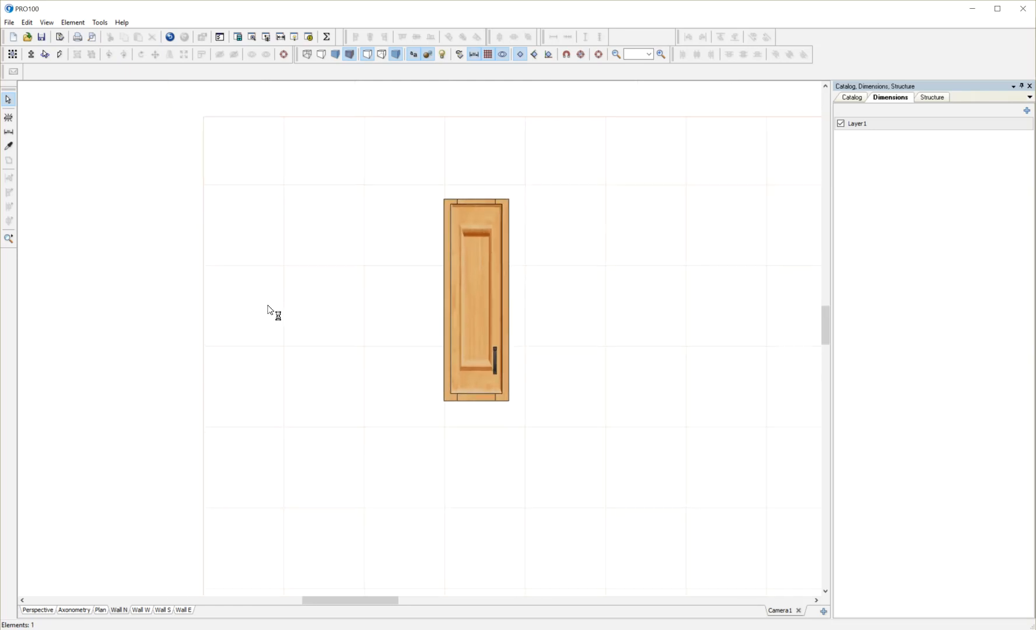
scroll(381, 359, "up", 3)
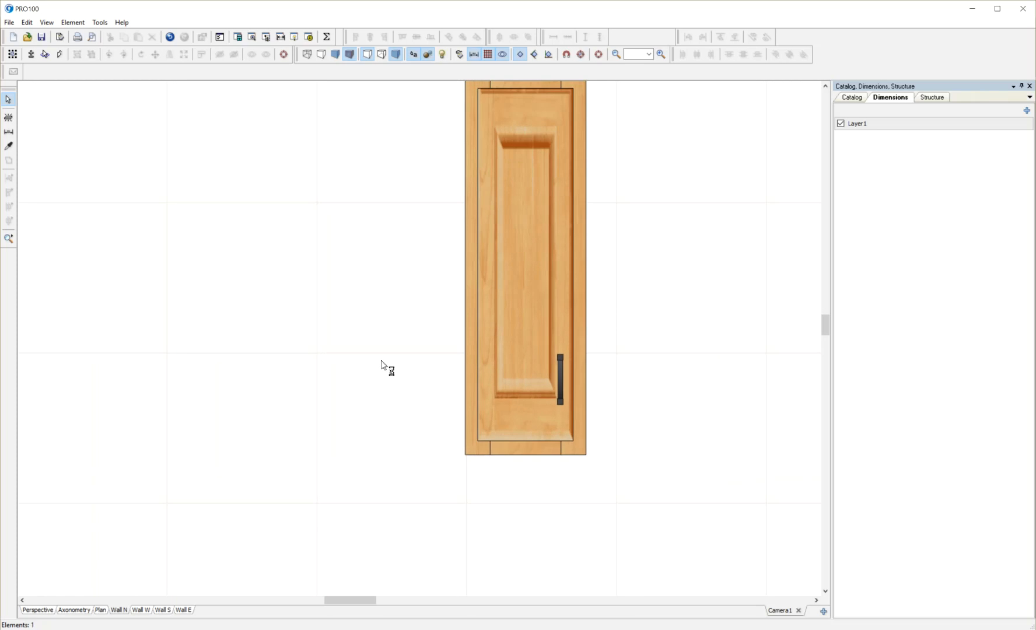
scroll(381, 354, "down", 3)
scroll(371, 345, "up", 4)
scroll(366, 336, "down", 2)
scroll(362, 337, "up", 2)
scroll(361, 337, "down", 1)
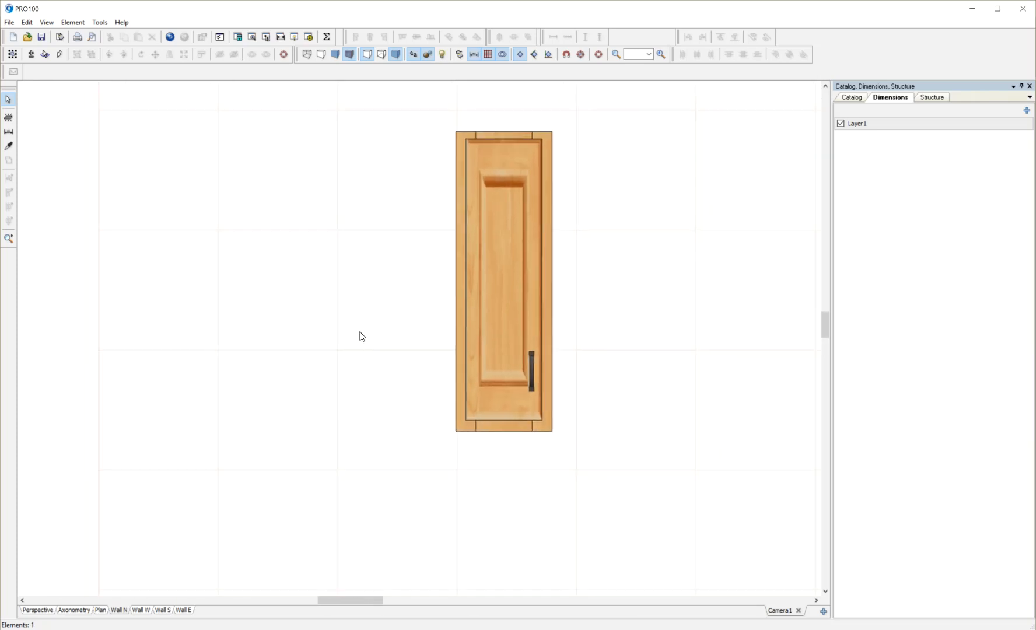
scroll(360, 335, "down", 1)
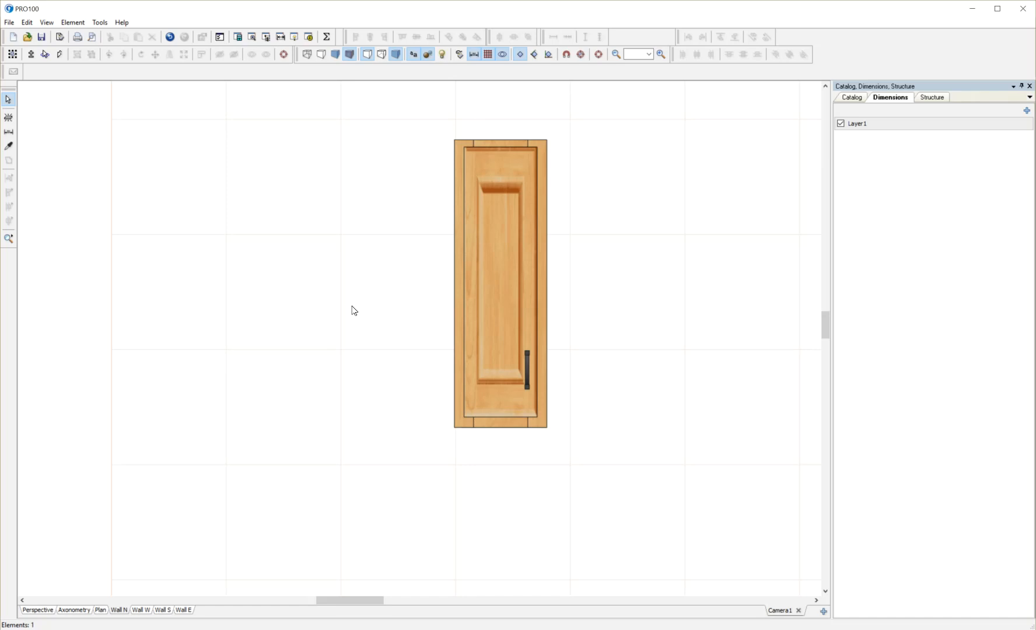
middle_click_drag(275, 308, 611, 283)
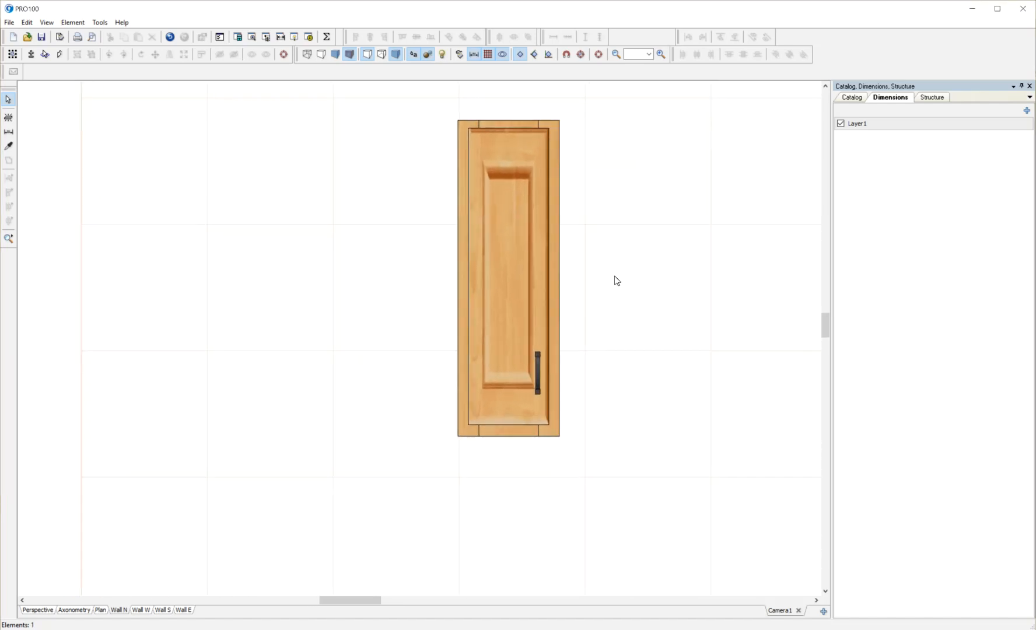
middle_click_drag(622, 216, 583, 269)
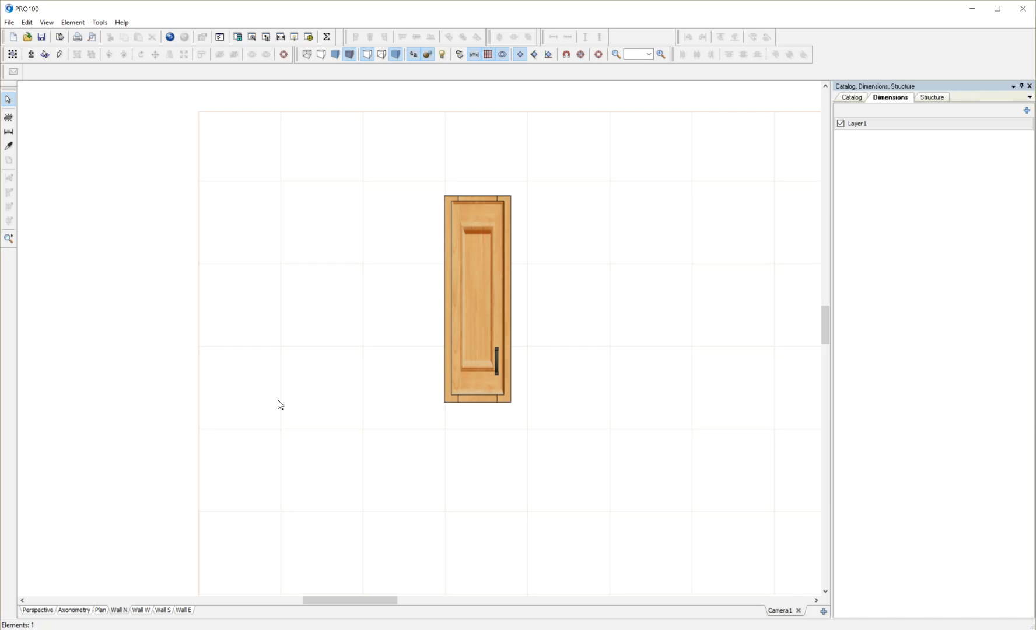
scroll(294, 408, "down", 2)
Step: Switch to the Perspective view and delete the remaining wall cabinet
left_click(32, 610)
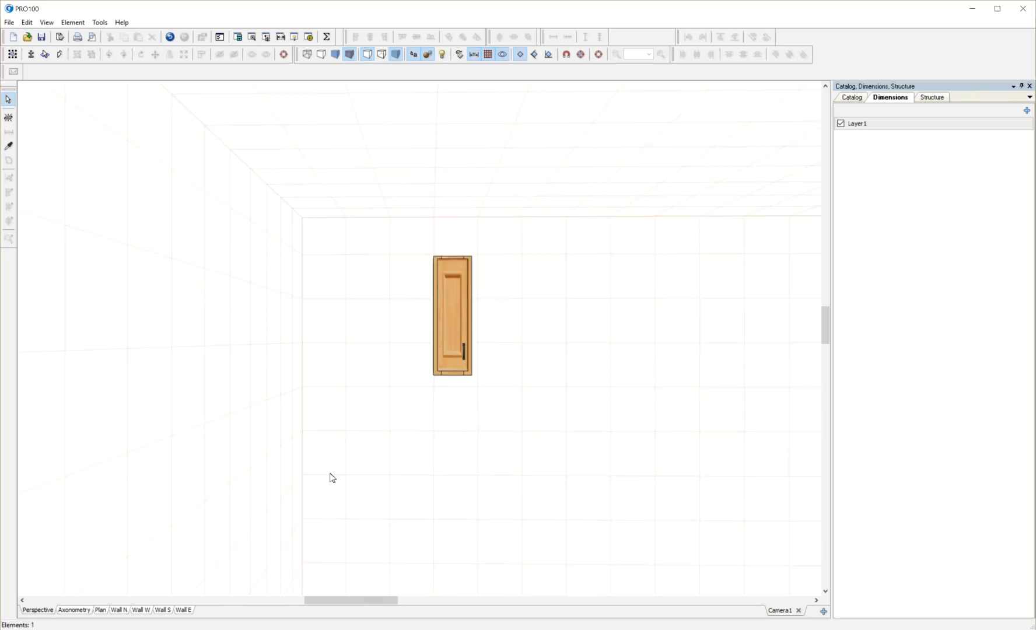
mouse_move(819, 315)
left_mouse_down()
mouse_move(822, 335)
mouse_move(825, 325)
left_mouse_up()
left_click(447, 252)
key("Delete")
Step: Draw a 3/4" thick rectangular board, about 41 5/16" x 31 1/2", on the floor in the back left corner of the room
left_click_drag(823, 332, 822, 339)
left_click_drag(347, 607, 377, 608)
mouse_move(400, 558)
middle_mouse_down()
mouse_move(407, 553)
mouse_move(385, 560)
middle_mouse_up()
left_click(9, 119)
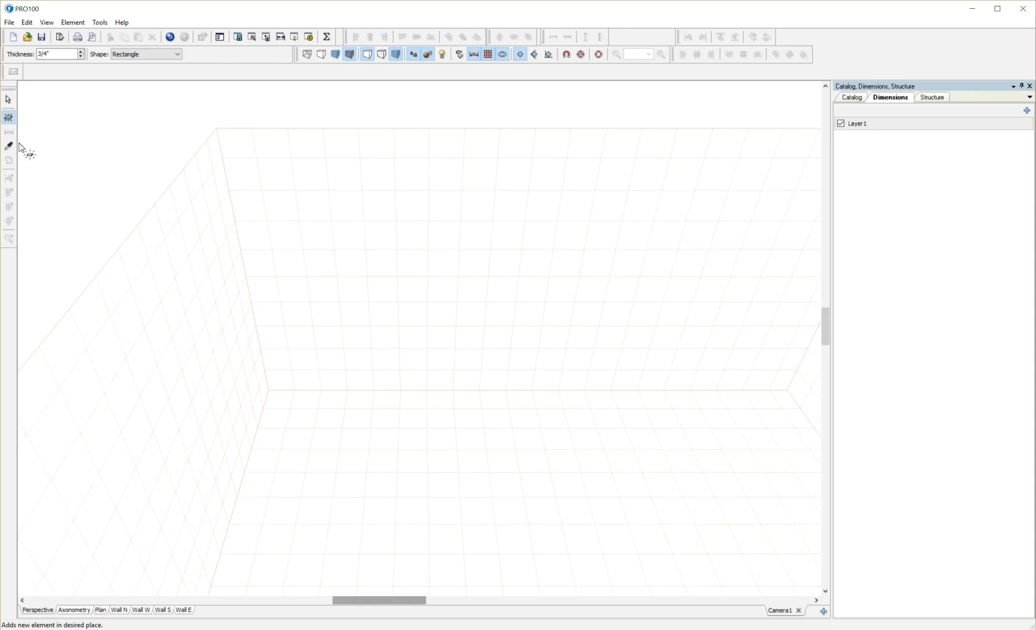
left_click(340, 414)
mouse_move(349, 413)
left_mouse_down()
mouse_move(303, 407)
mouse_move(360, 415)
left_mouse_up()
scroll(518, 451, "down", 3)
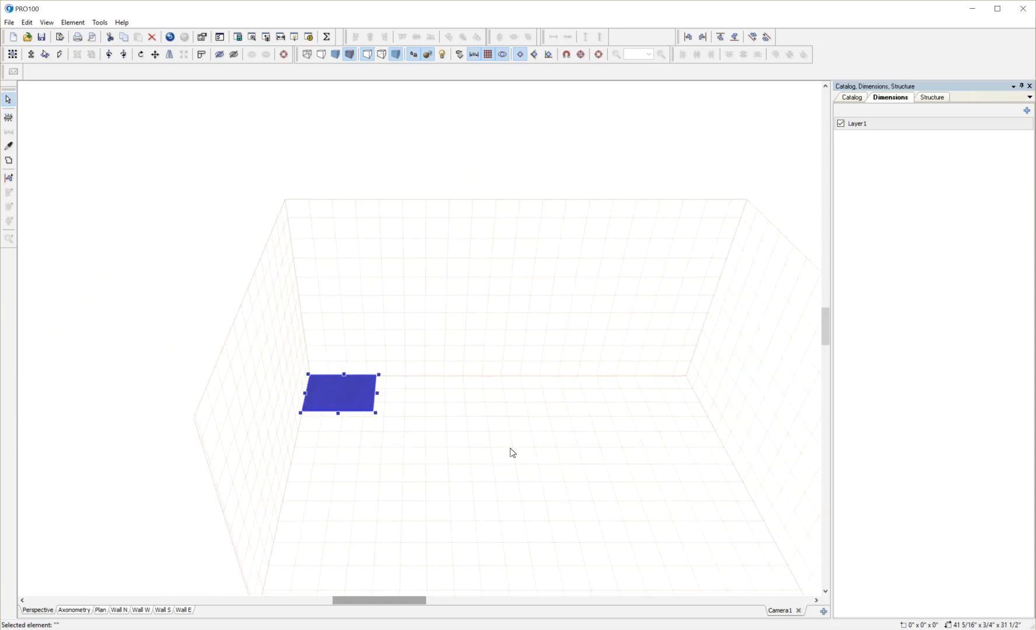
Step: Stretch the floor board along the whole back wall to 236 1/4" and reduce its depth to about 9 5/16"
left_click_drag(379, 395, 778, 391)
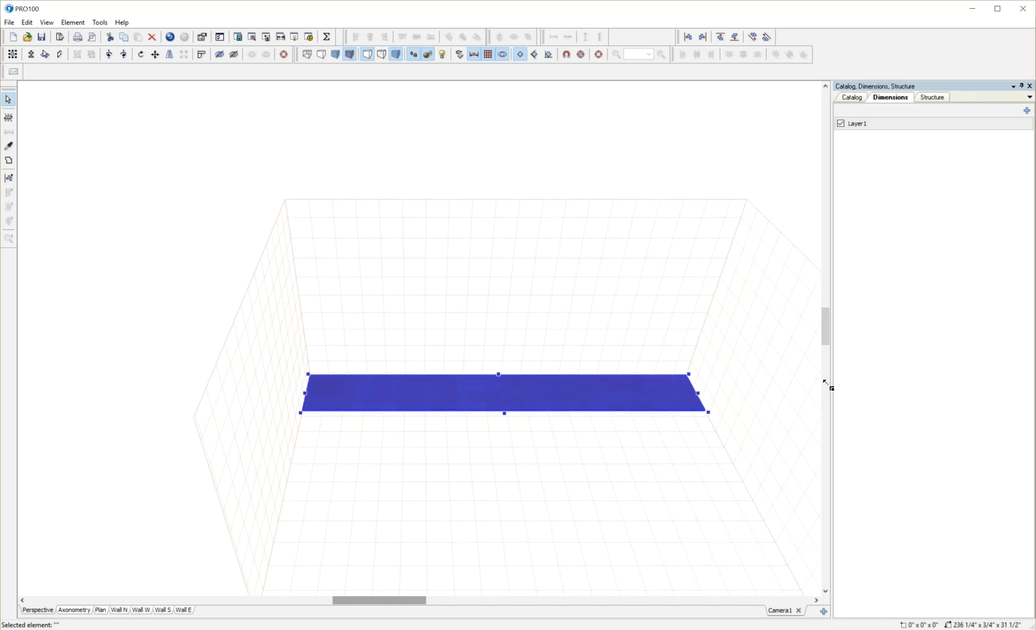
middle_click_drag(522, 483, 503, 411)
left_click_drag(499, 387, 507, 355)
double_click(503, 402)
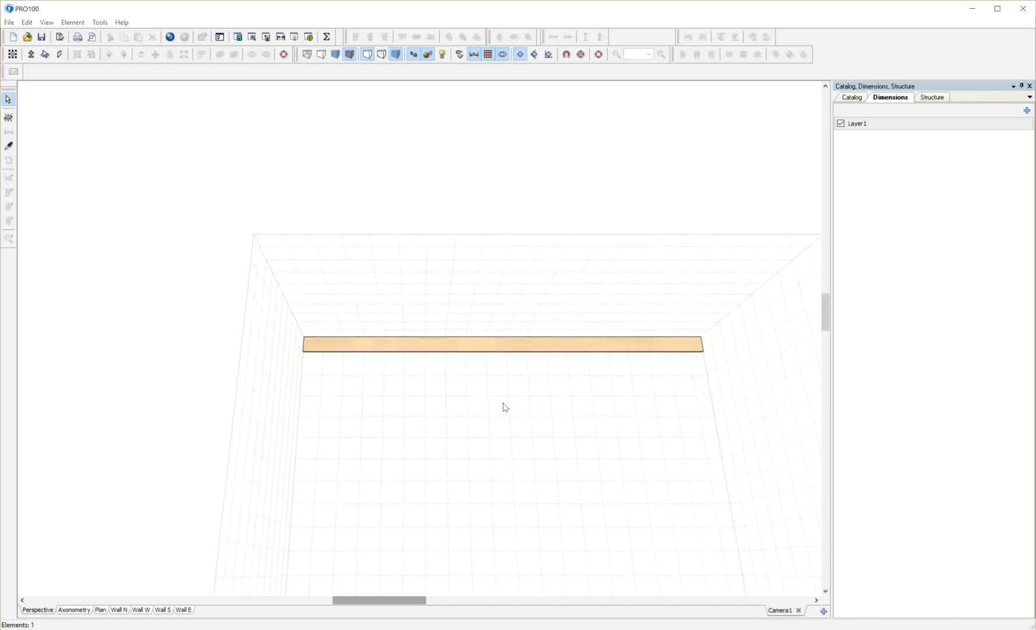
left_click(562, 371)
Step: Try copying the long board forward across the floor by hand, and delete the copies
left_click(469, 346)
left_click_drag(469, 343, 472, 369, "ctrl")
mouse_move(471, 370)
left_mouse_down("ctrl")
mouse_move(472, 378)
mouse_move(471, 349)
left_mouse_up("ctrl")
key("Delete")
left_click(502, 386)
key("Delete")
Step: Open the Move settings for the long board and copy its depth value of 9 5/16" from its properties
left_click(454, 349)
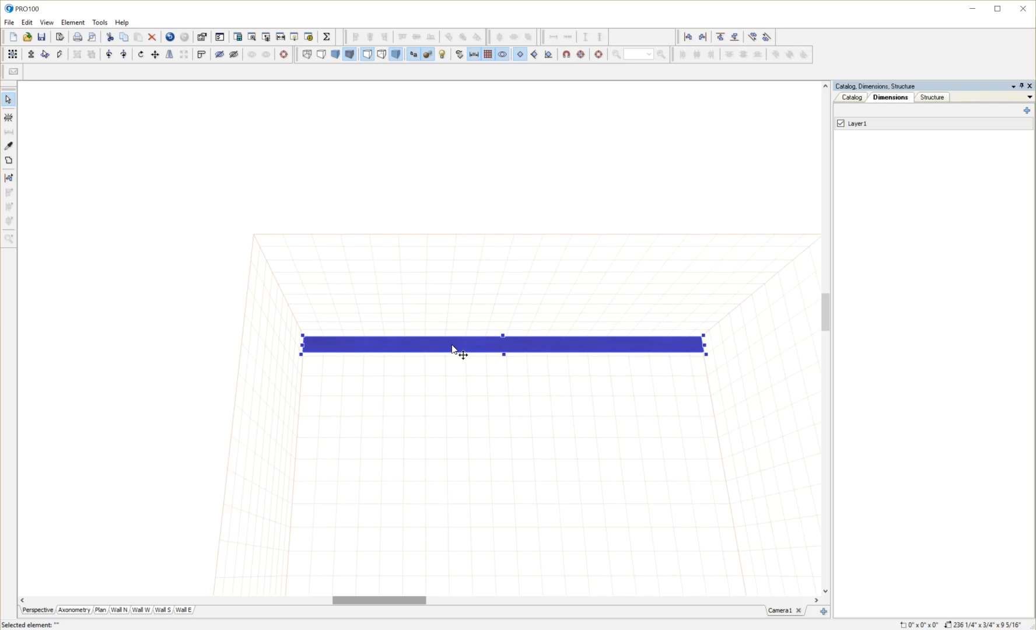
right_click(454, 349)
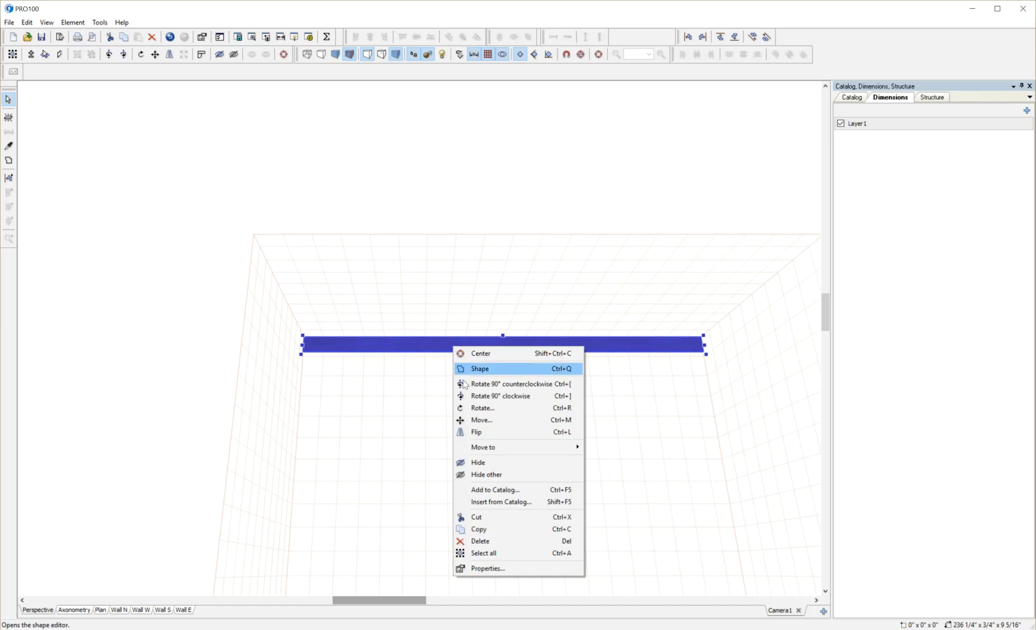
left_click(481, 421)
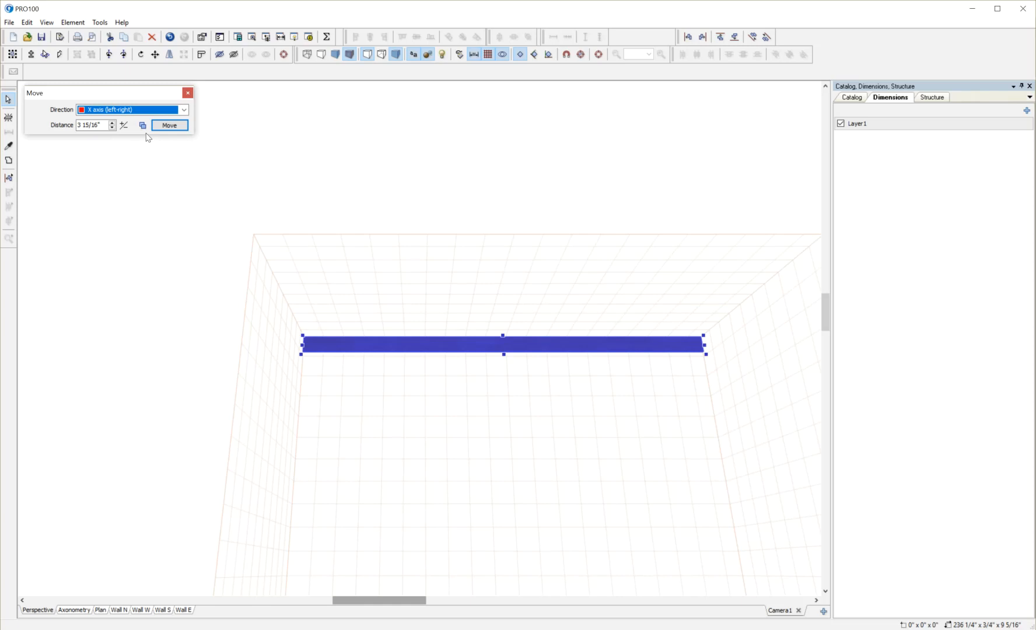
double_click(450, 347)
left_click(484, 224)
left_click_drag(507, 290, 470, 288)
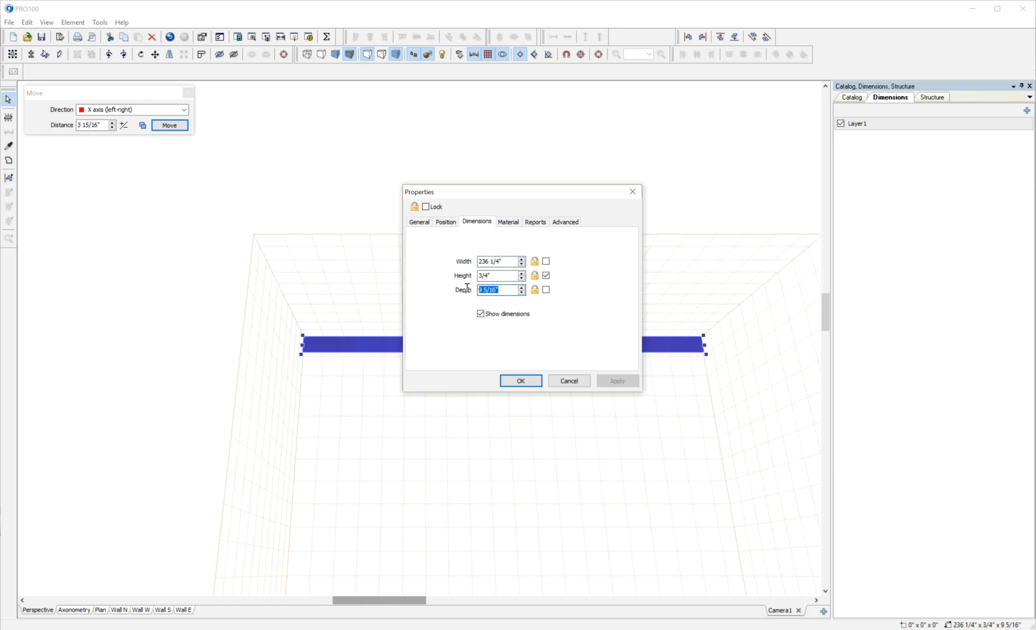
right_click(493, 289)
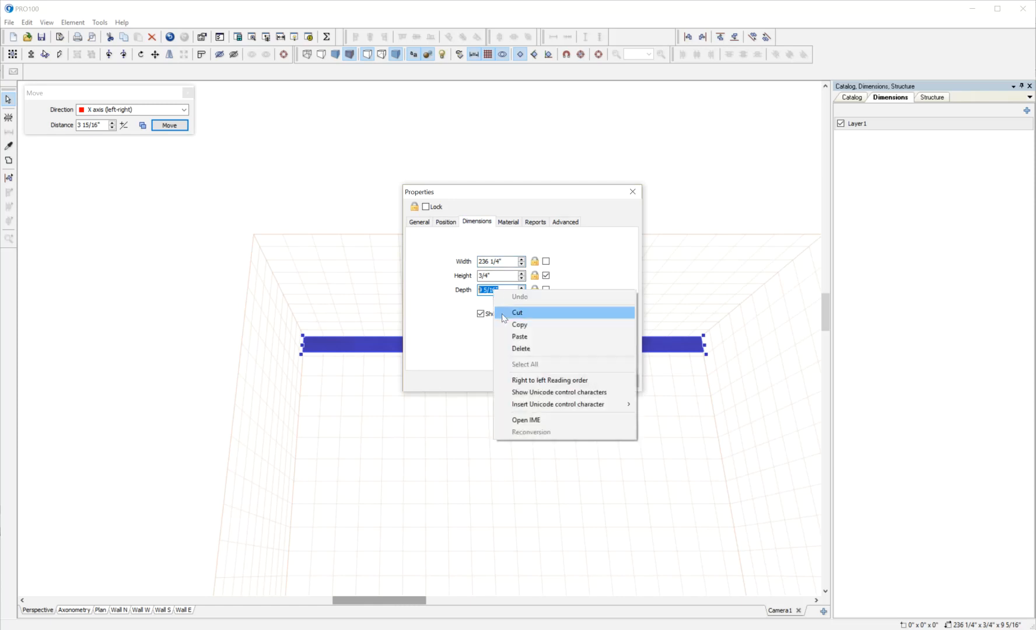
left_click(517, 325)
left_click(521, 382)
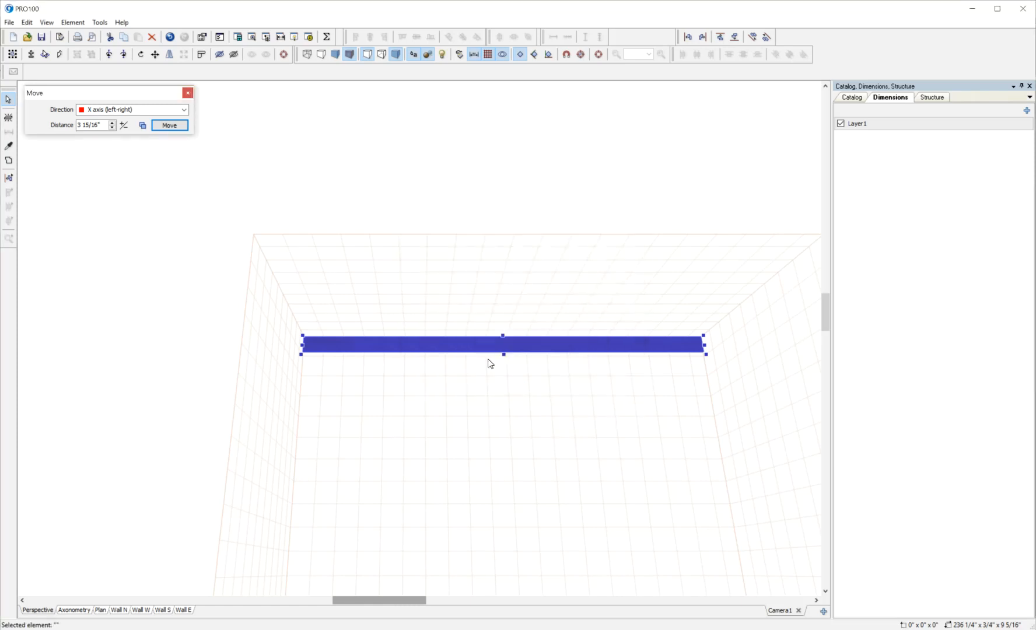
Step: Paste the copied depth as the move distance and set the direction to Z axis (forward-back)
left_click_drag(107, 125, 79, 126)
right_click(86, 125)
left_click(115, 175)
left_click(170, 112)
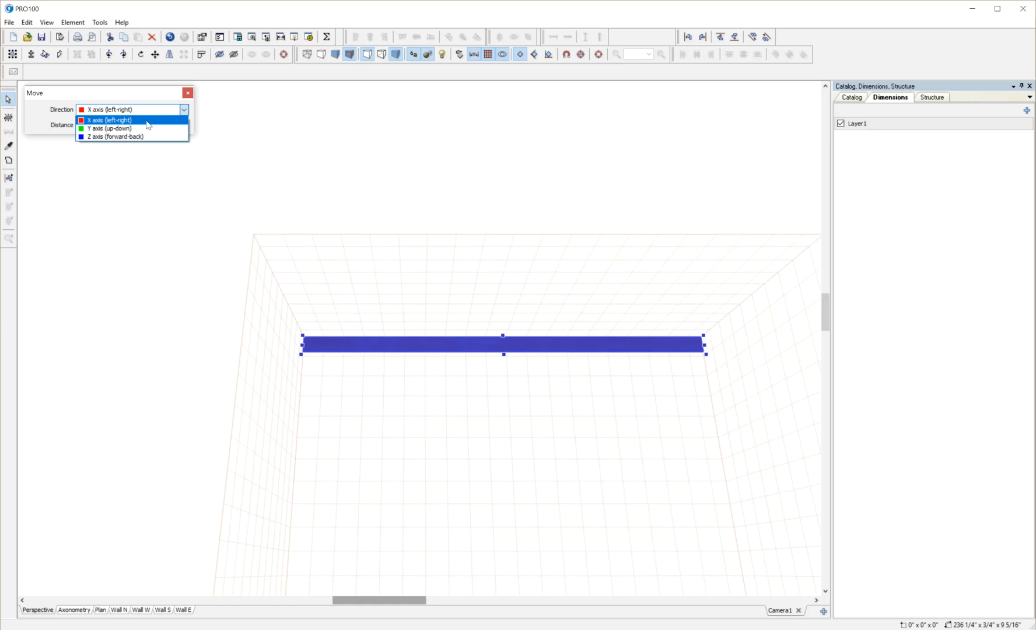
left_click(120, 137)
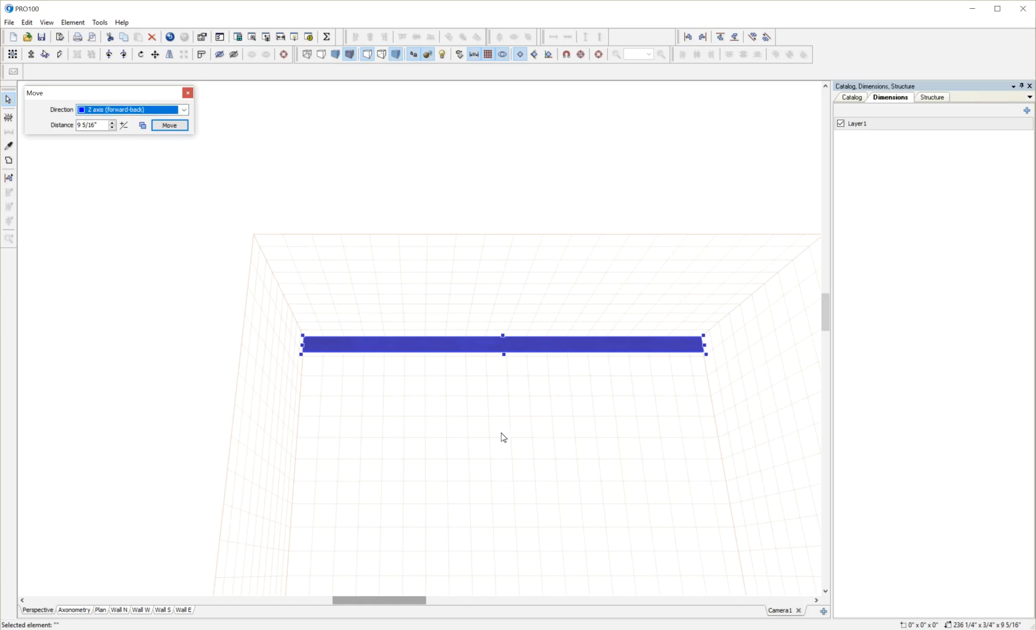
Step: Enable copying for the move and repeat it ten times to lay adjoining copies of the board across the floor
left_click_drag(824, 312, 825, 330)
left_click(461, 296)
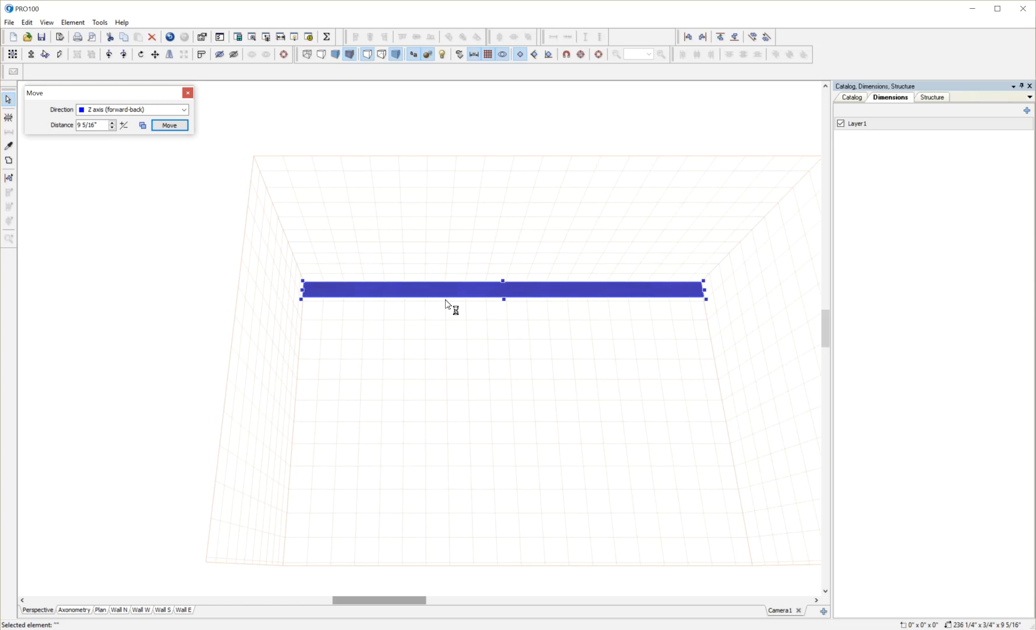
left_click(141, 125)
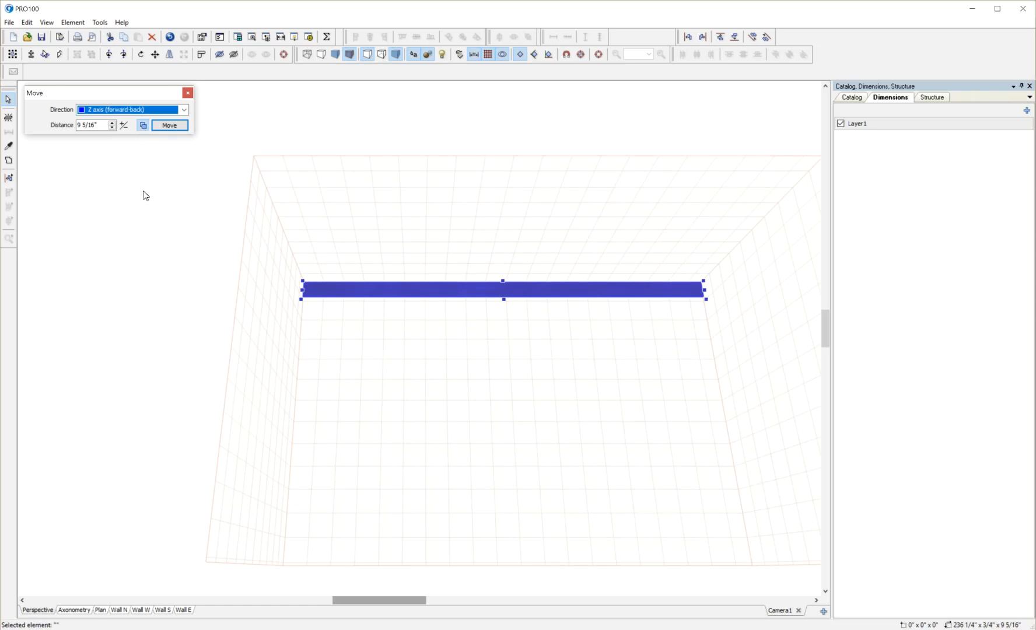
left_click(175, 127)
left_click(175, 127)
left_click(175, 127)
left_click(175, 127)
left_click(175, 127)
left_click(175, 127)
left_click(175, 128)
left_click(175, 127)
left_click(175, 128)
left_click(175, 128)
Step: Select all the floor boards and delete them
mouse_move(474, 473)
left_mouse_down()
mouse_move(483, 510)
mouse_move(501, 473)
mouse_move(578, 468)
mouse_move(593, 495)
mouse_move(557, 499)
left_mouse_up()
key("ctrl+a")
key("Delete")
Step: Draw a new board about 40 3/8" wide and 18 3/16" deep on the floor in the back left corner
left_click_drag(545, 512, 552, 497)
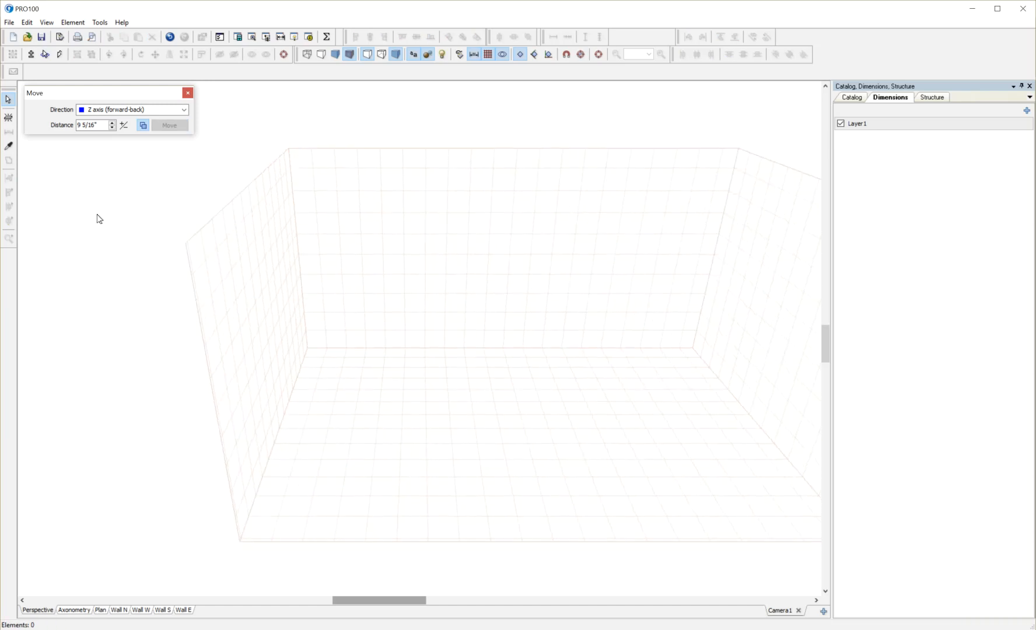
left_click(8, 117)
left_click(362, 363)
left_click_drag(460, 382, 266, 285)
left_click(324, 334)
left_click(330, 325)
left_click_drag(326, 322, 373, 288)
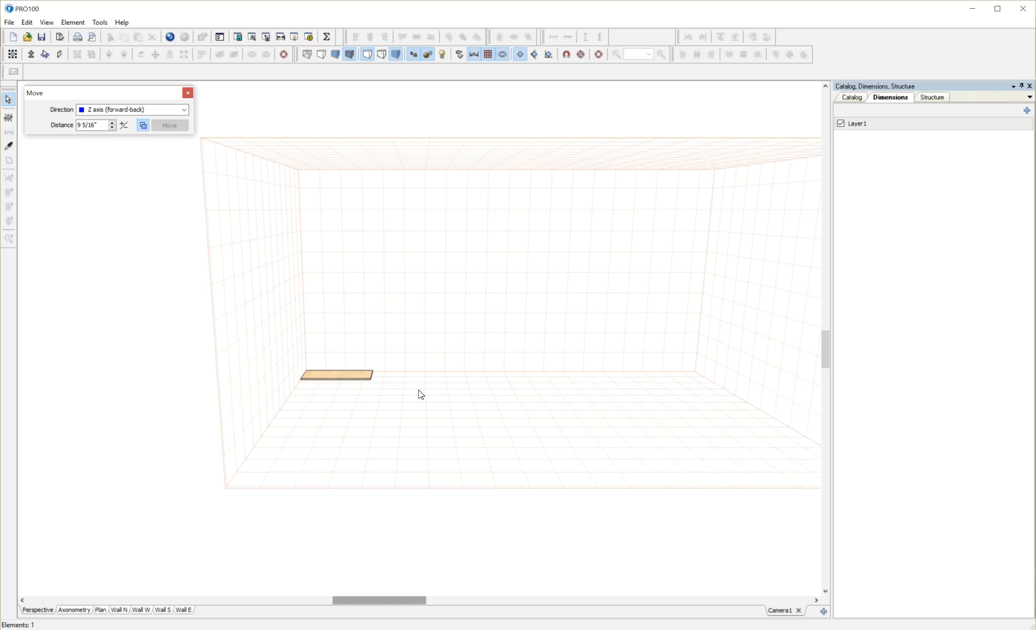
Step: Select the new board and set its move to a distance of 10" along the Y axis (up-down)
left_click(347, 377)
left_click(96, 126)
type("10")
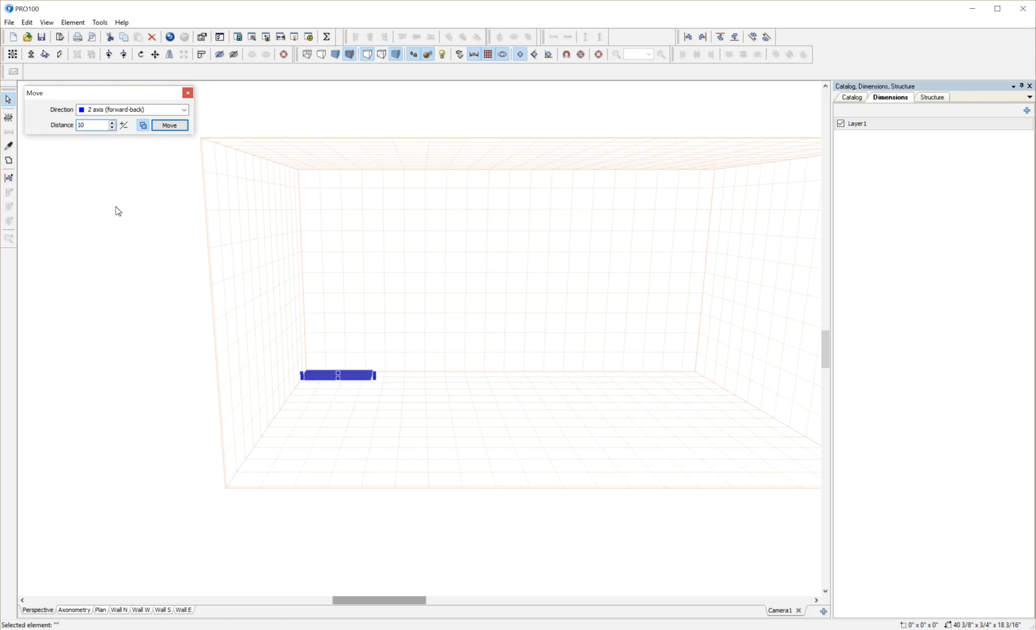
left_click(147, 110)
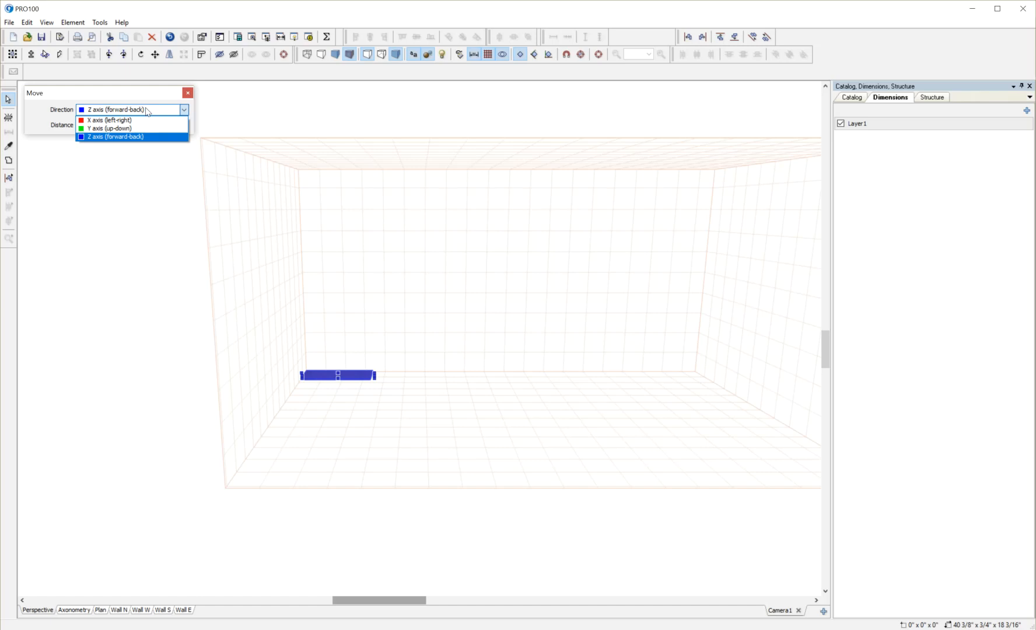
left_click(134, 129)
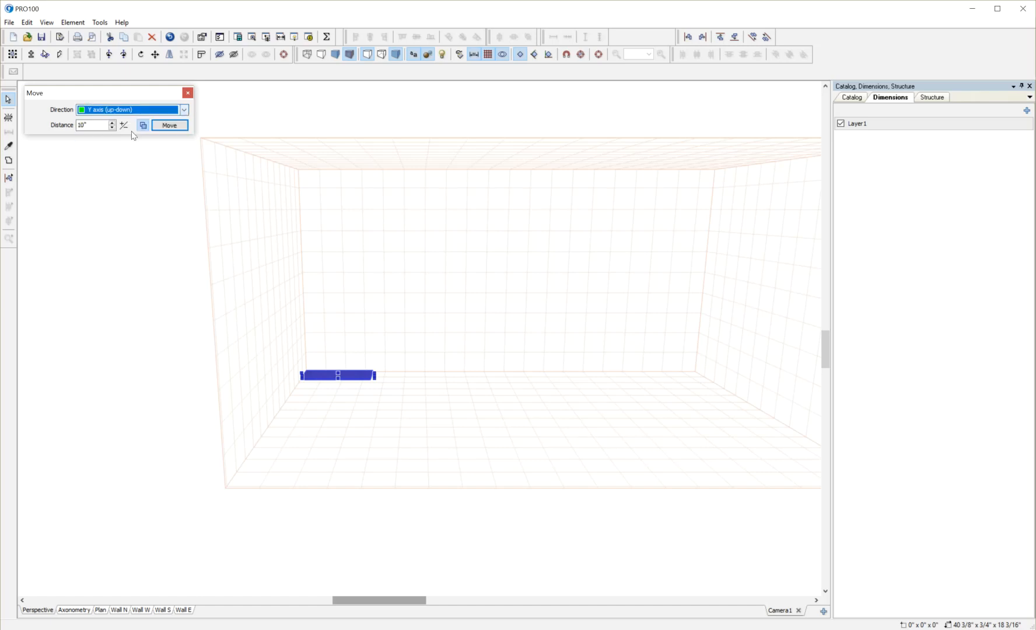
Step: Copy the board upward seven times at the set spacing to form a stack of shelves, and clear the selection
left_click(169, 125)
left_click(170, 126)
left_click(170, 126)
left_click(170, 126)
left_click(170, 126)
left_click(170, 126)
left_click(171, 126)
left_click(479, 256)
right_click_drag(480, 277, 449, 346)
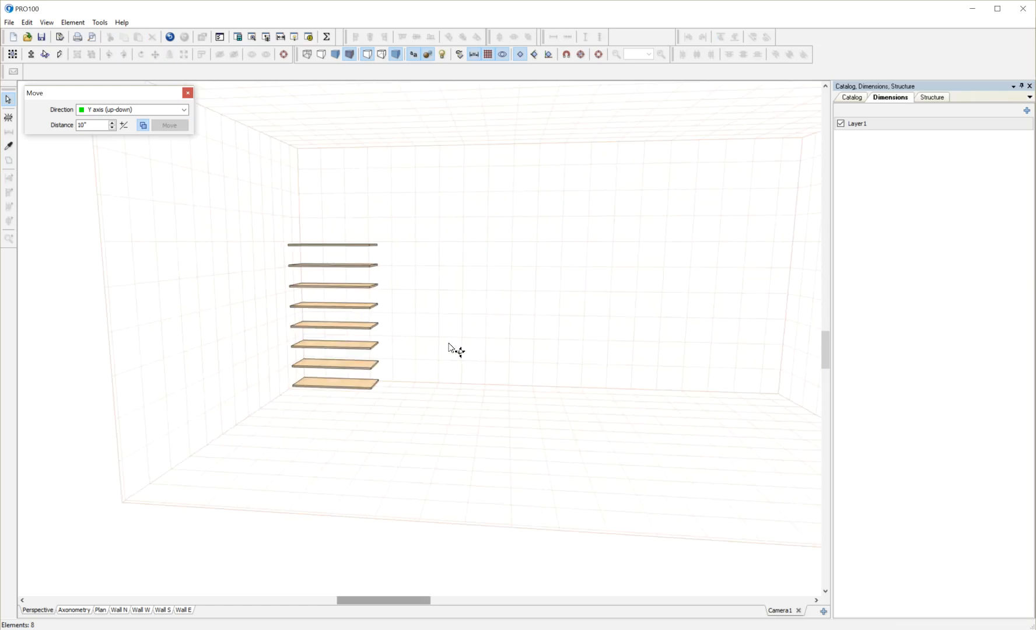